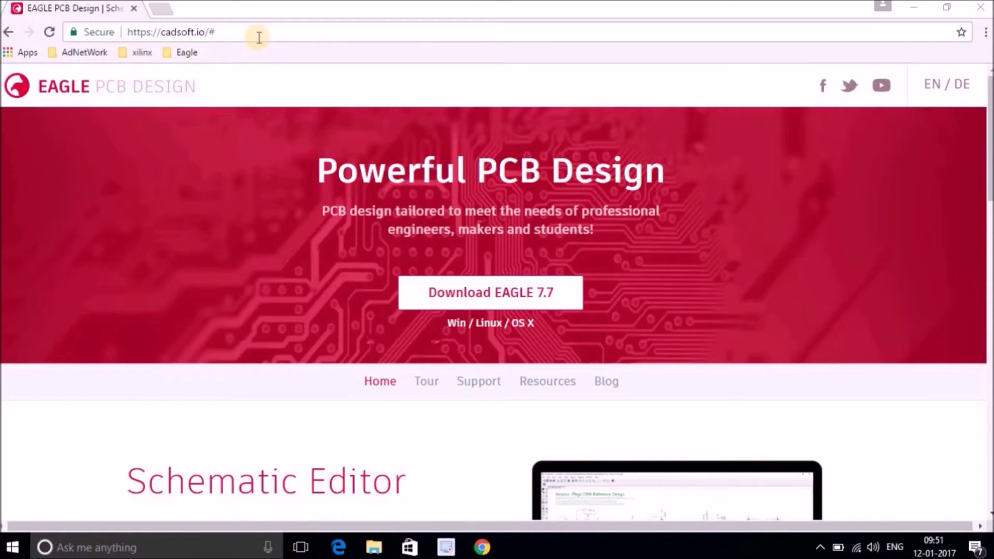
Step: Open the EAGLE 7.7 download form on the cadsoft.io home page
{"action": "left_click_drag", "start_coordinate": [216, 32], "coordinate": [125, 33]}
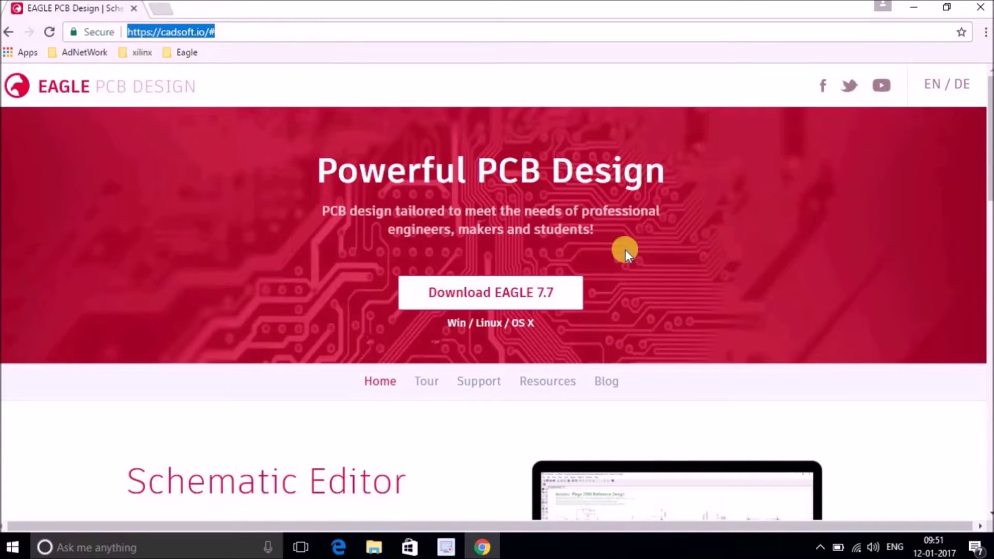
{"action": "left_click", "coordinate": [786, 232]}
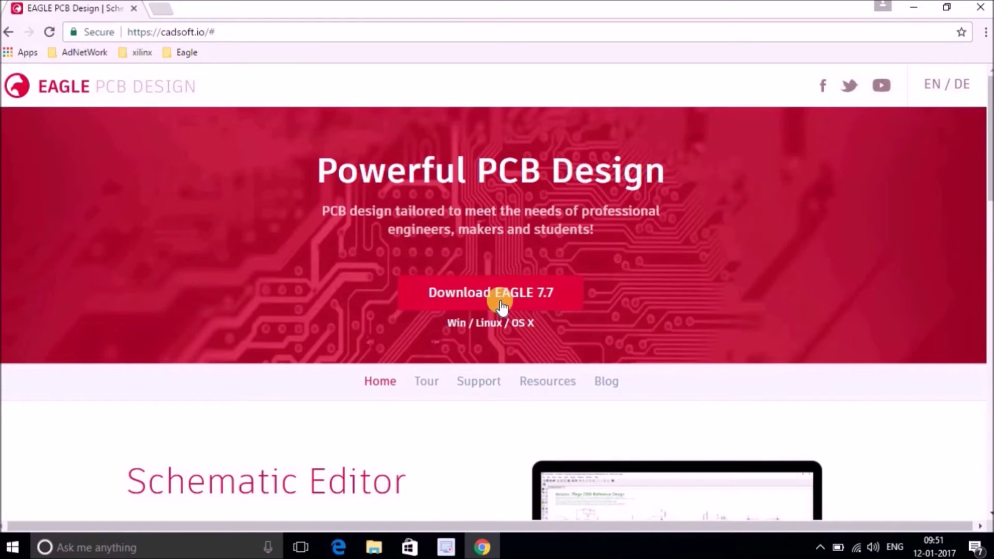
{"action": "left_click", "coordinate": [556, 302]}
{"action": "left_click", "coordinate": [545, 295]}
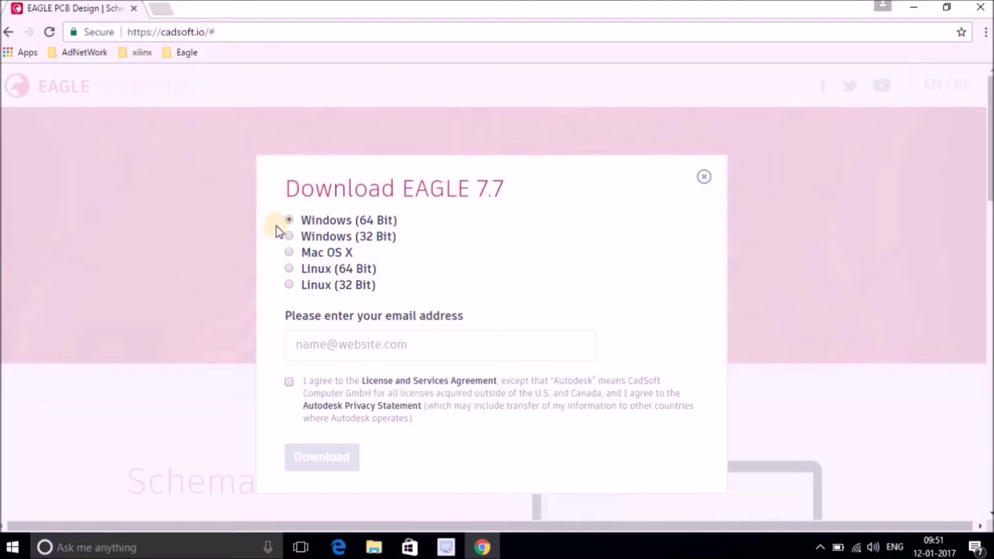
Step: Select Windows (64 Bit) and agree to the license in the EAGLE 7.7 download form, then close the form without downloading
{"action": "left_click", "coordinate": [289, 237]}
{"action": "left_click", "coordinate": [289, 221]}
{"action": "left_click", "coordinate": [338, 344]}
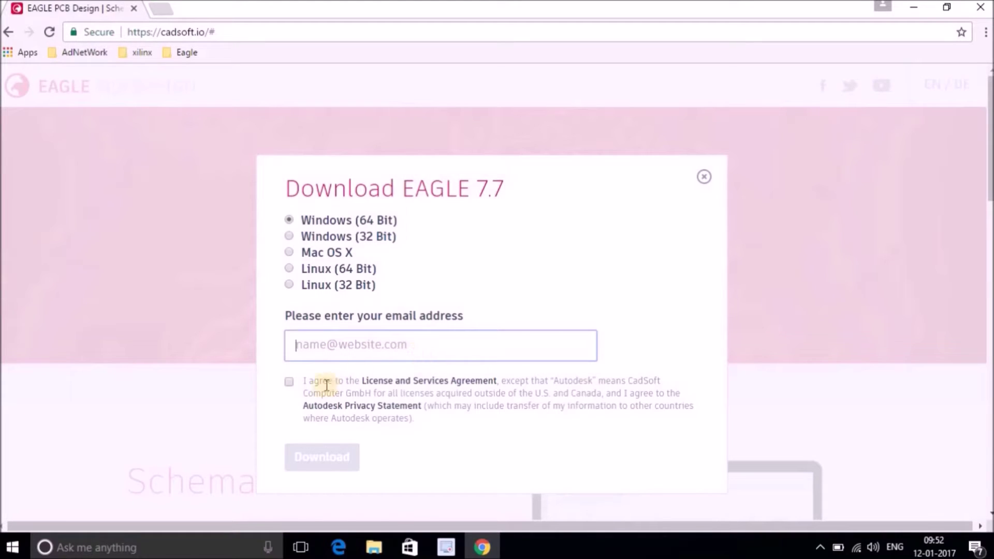
{"action": "left_click", "coordinate": [289, 383]}
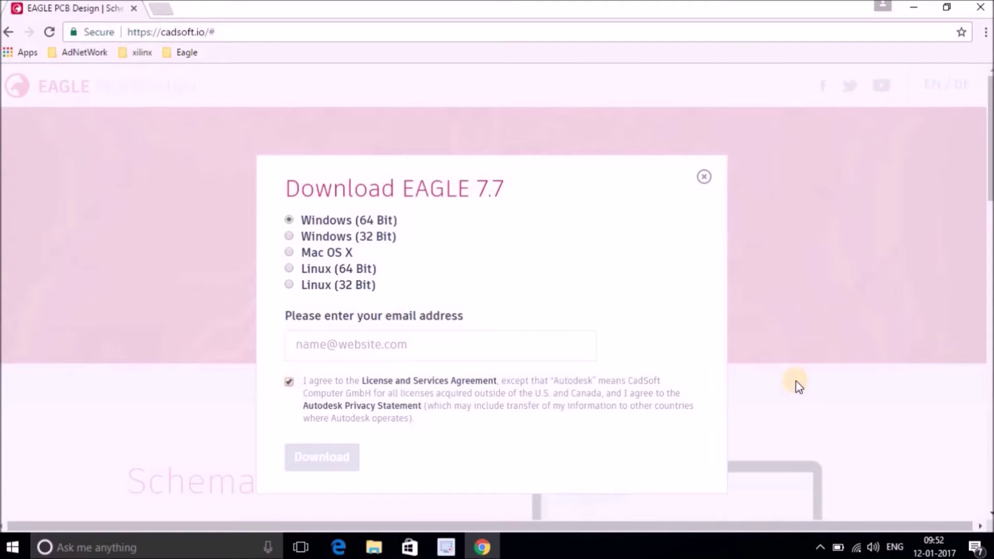
{"action": "left_click_drag", "start_coordinate": [990, 198], "coordinate": [989, 238]}
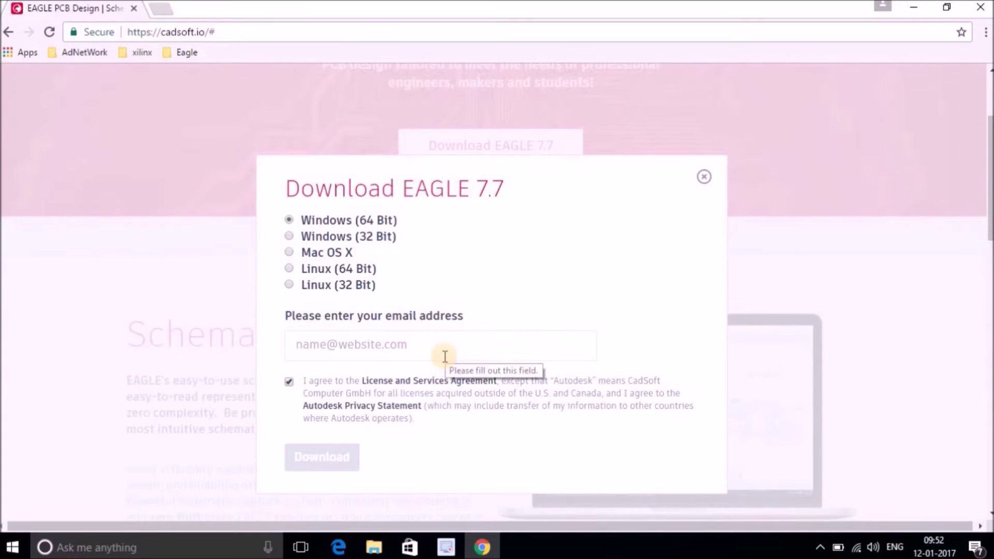
{"action": "left_click", "coordinate": [705, 178]}
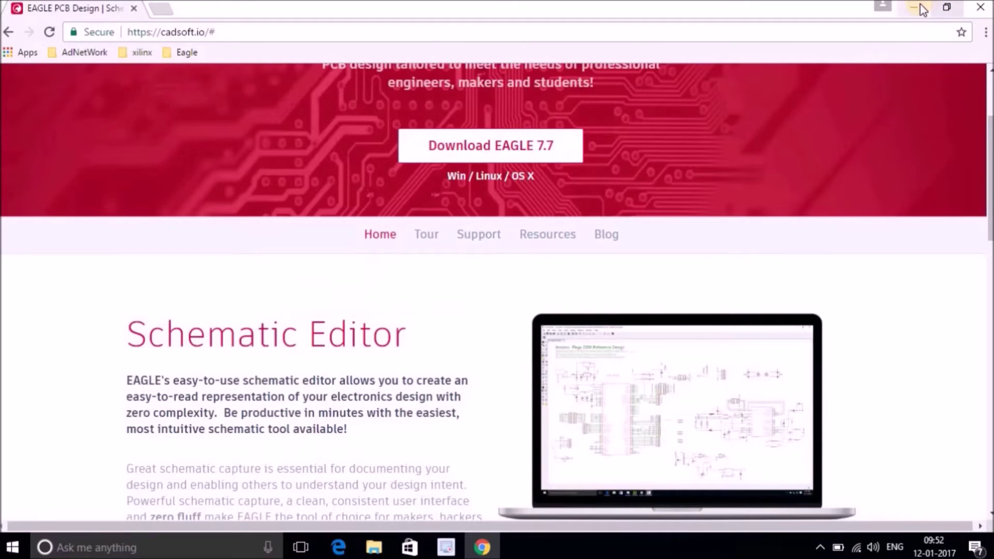
Step: Switch to File Explorer and start the EAGLE setup from eagle-win64-7_7_0 in the Eagle CAD folder
{"action": "left_click", "coordinate": [377, 550]}
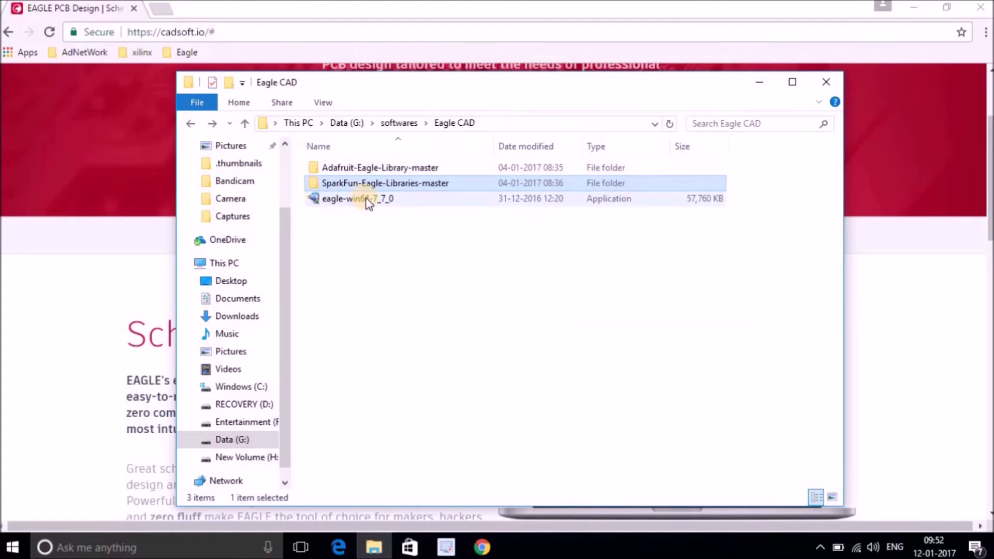
{"action": "mouse_move", "coordinate": [383, 201]}
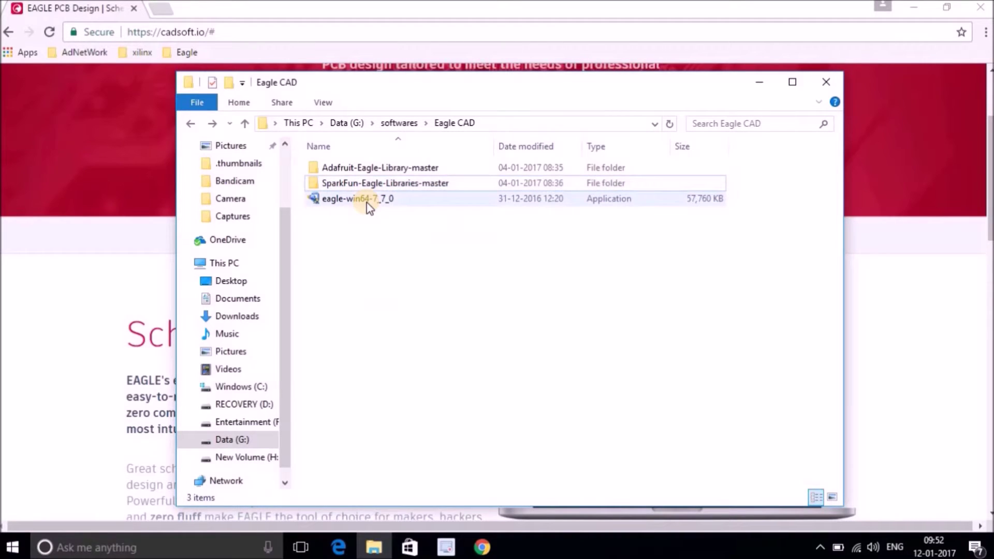
{"action": "double_click", "coordinate": [369, 202]}
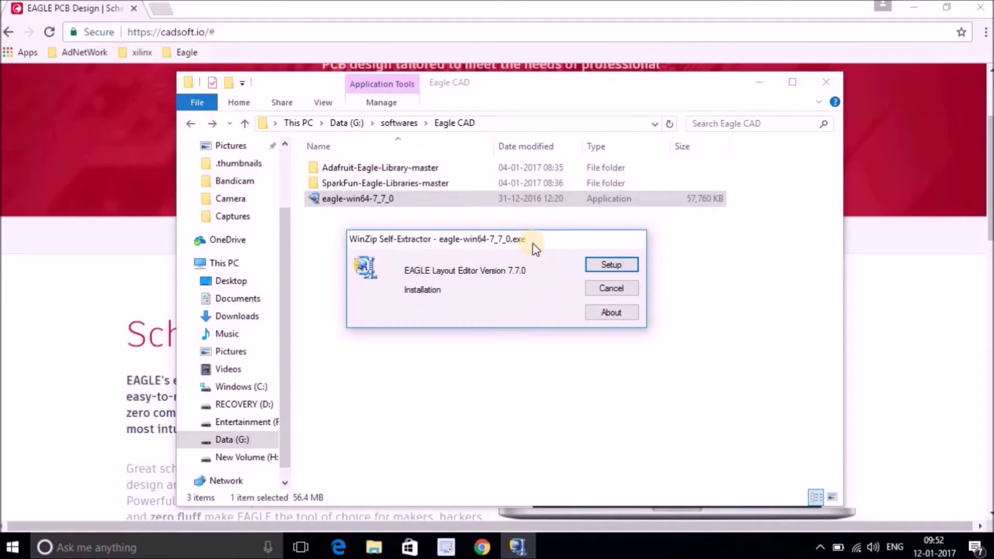
{"action": "left_click_drag", "start_coordinate": [535, 250], "coordinate": [574, 270]}
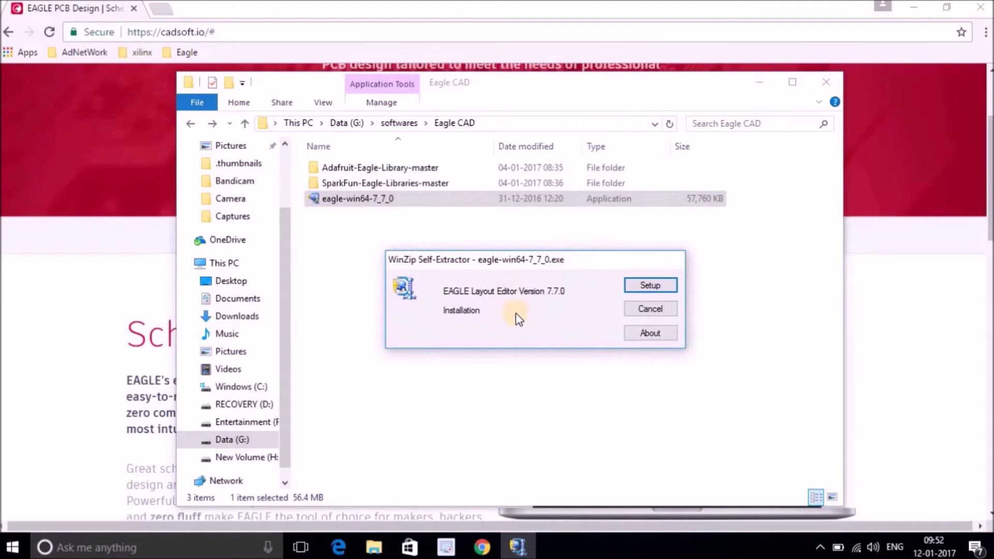
{"action": "left_click", "coordinate": [655, 286]}
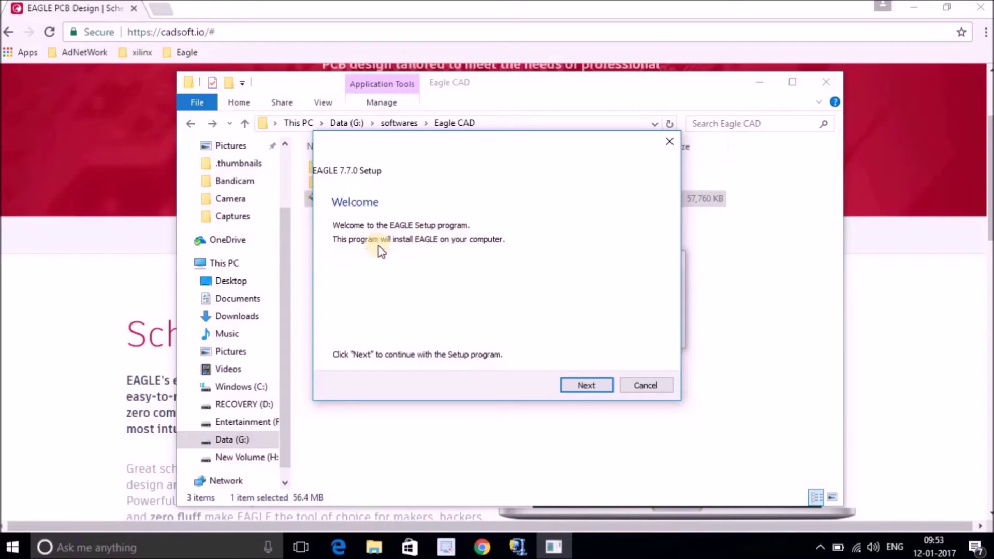
Step: Accept the software license agreement and start installing EAGLE in the directory C:\EAGLE-7.7.0
{"action": "left_click", "coordinate": [587, 386]}
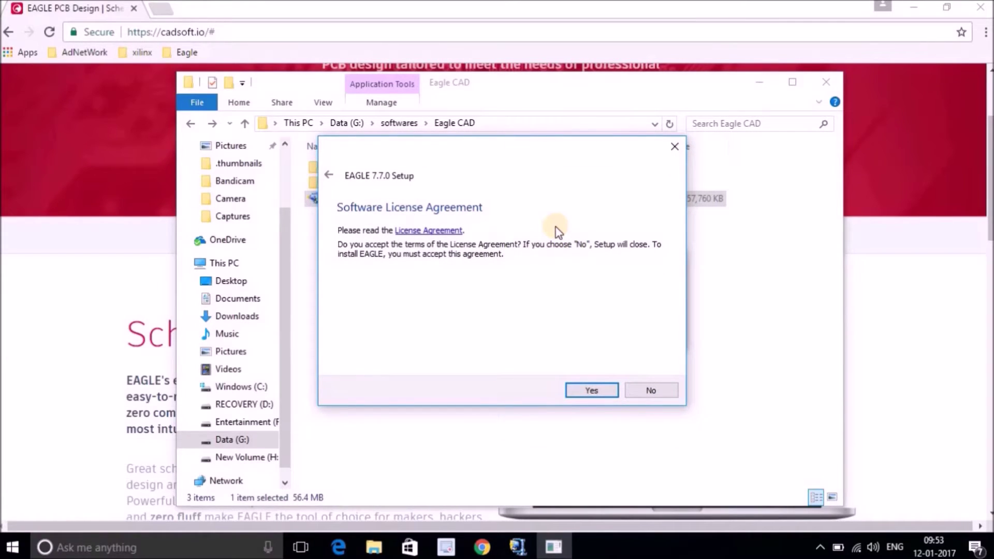
{"action": "left_click", "coordinate": [587, 392]}
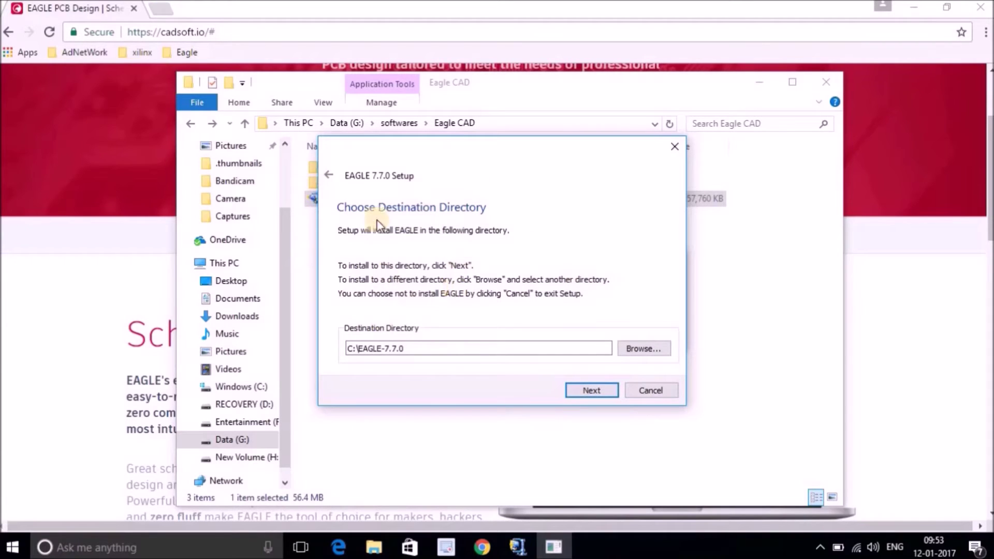
{"action": "left_click", "coordinate": [412, 349]}
{"action": "double_click", "coordinate": [362, 351]}
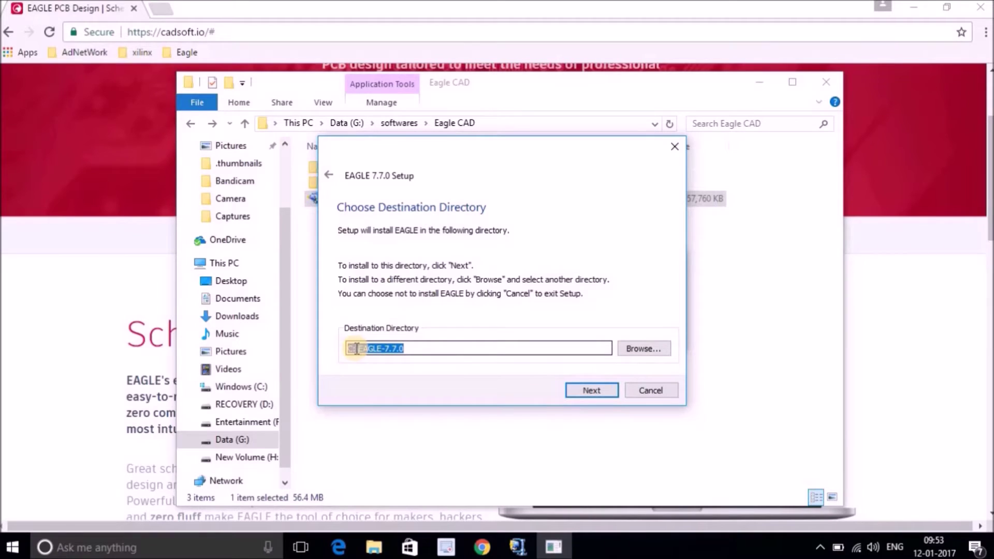
{"action": "left_click", "coordinate": [357, 348]}
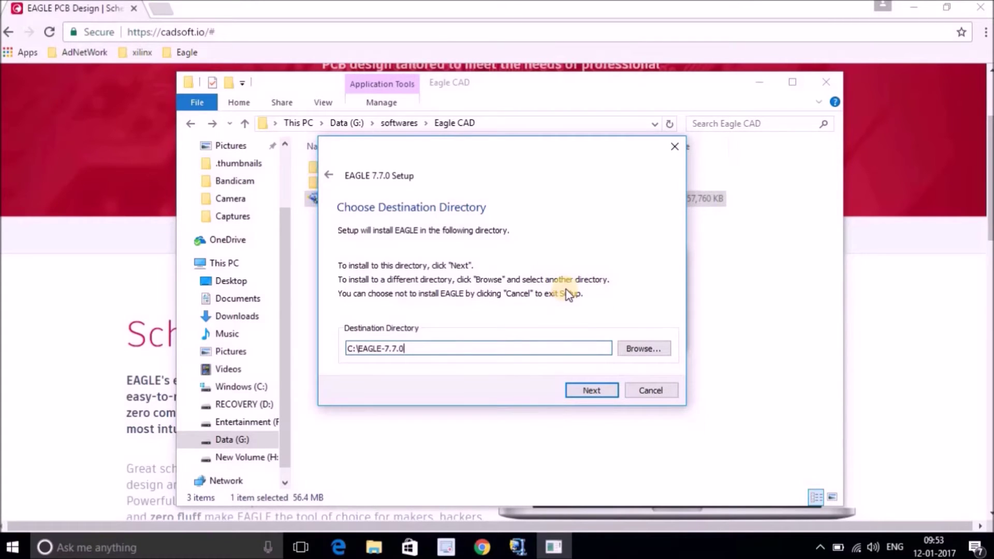
{"action": "left_click", "coordinate": [593, 394]}
{"action": "left_click", "coordinate": [593, 392]}
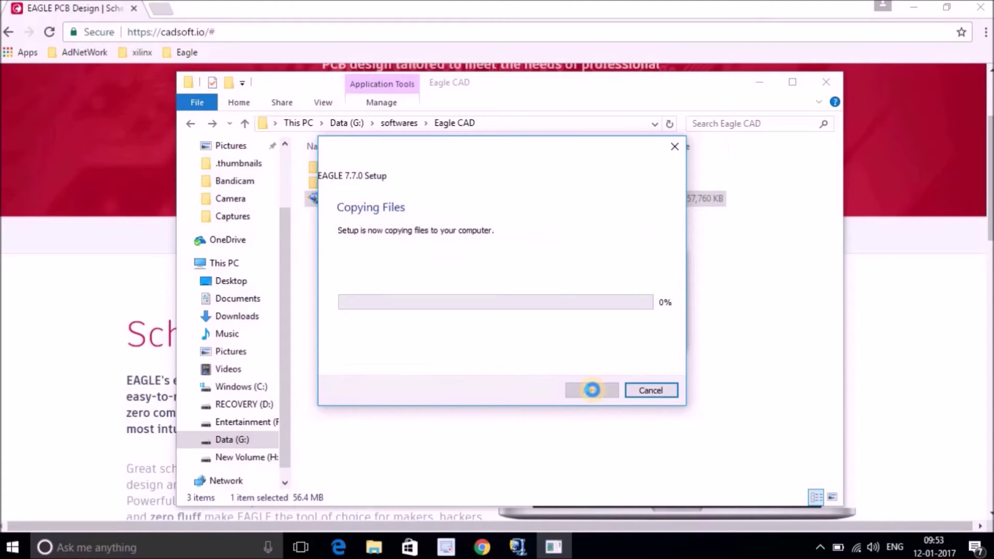
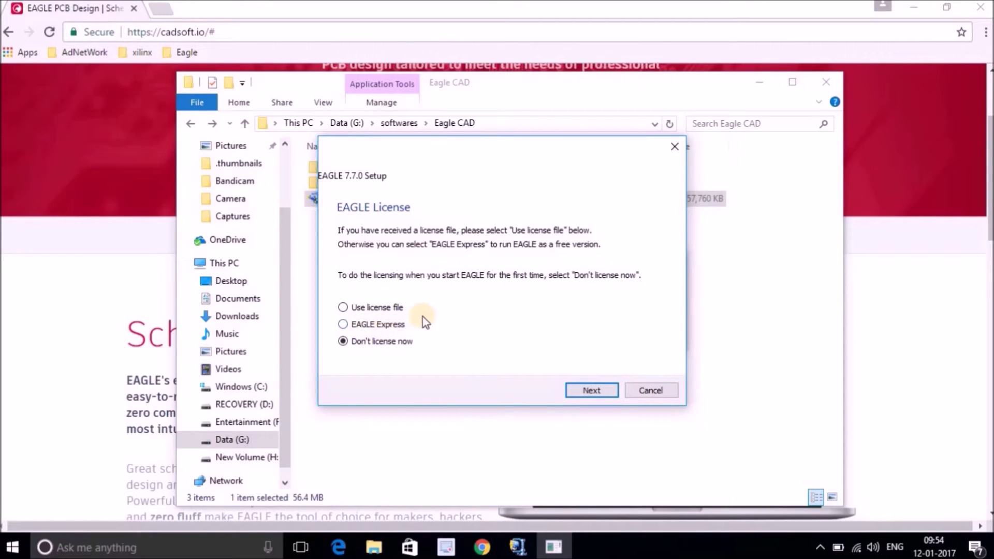
Step: Choose the EAGLE Express license option and finish the setup
{"action": "left_click", "coordinate": [342, 325]}
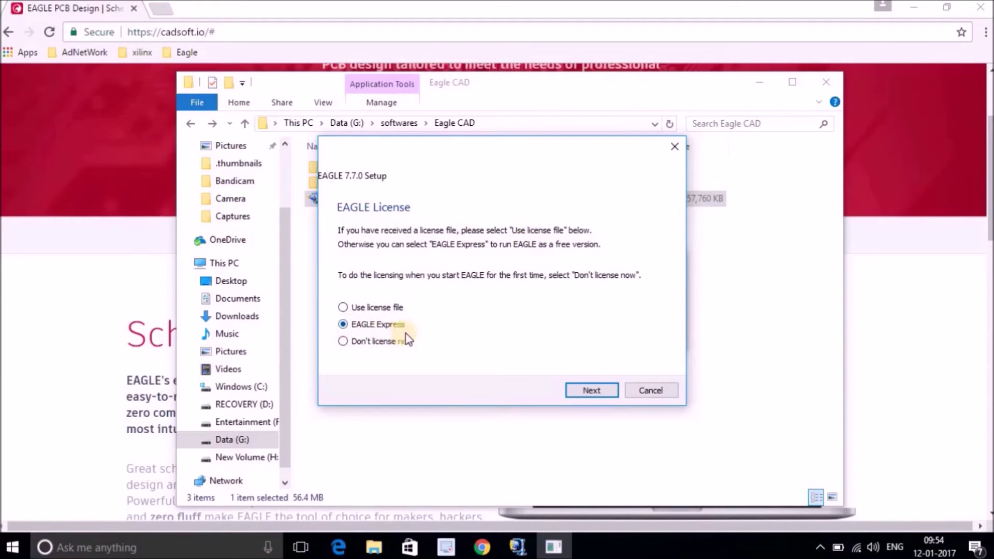
{"action": "left_click", "coordinate": [592, 393]}
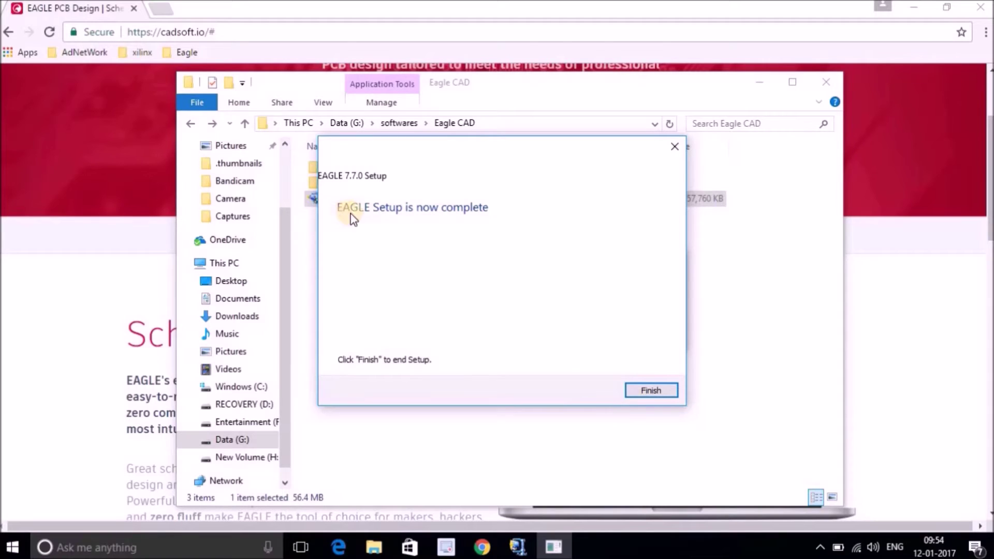
{"action": "left_click", "coordinate": [653, 391]}
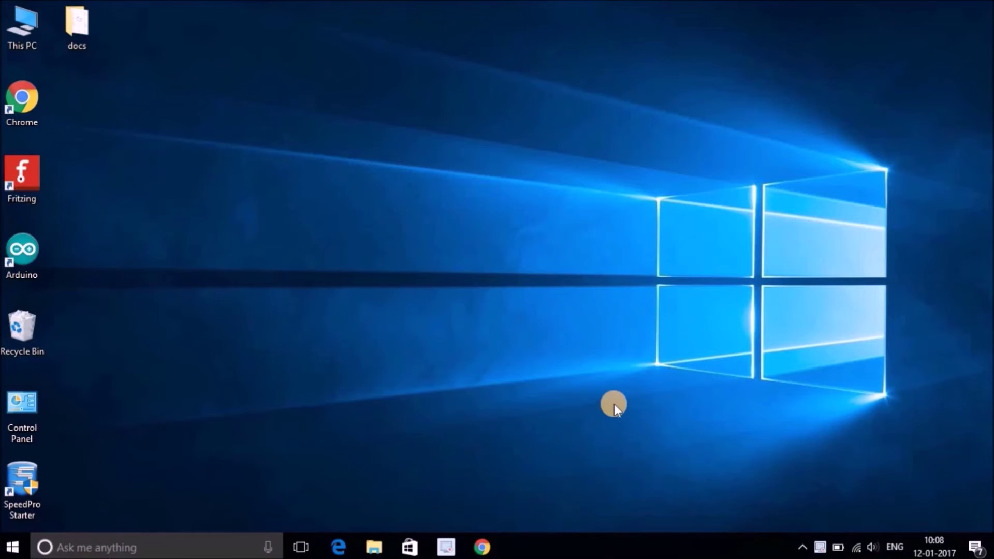
Step: Find EAGLE 7.7.0 by searching Windows for "eagle", launch it, and maximize its Control Panel window
{"action": "left_click", "coordinate": [161, 546]}
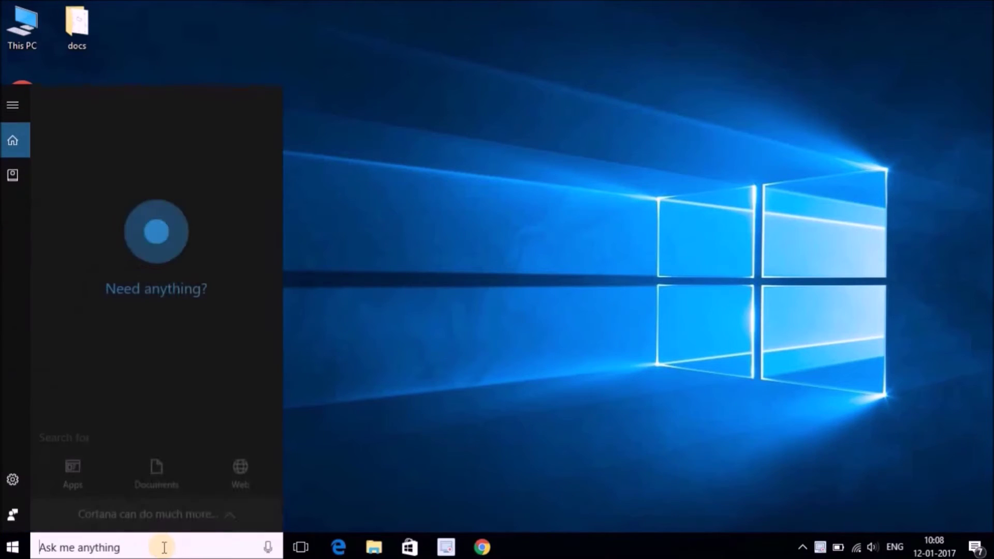
{"action": "type", "text": "eagle"}
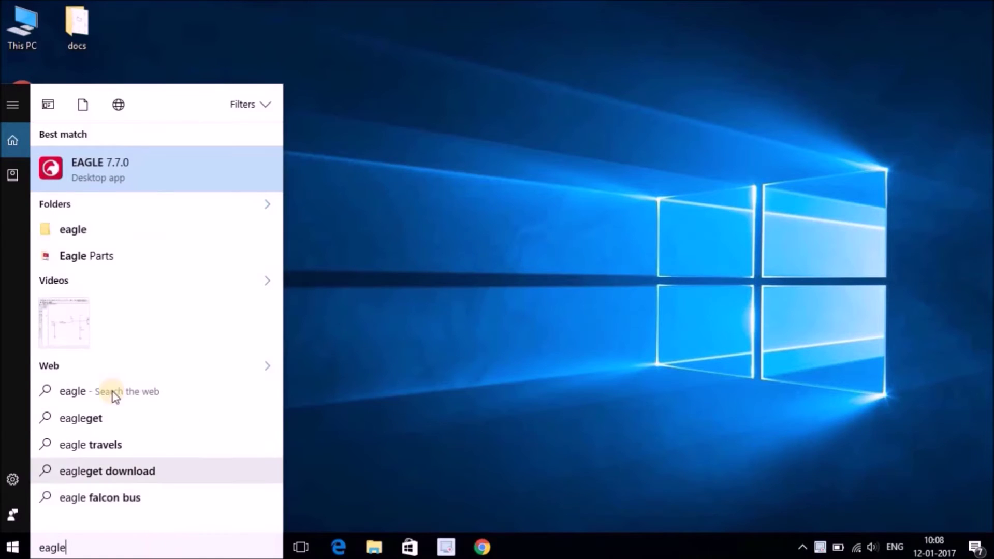
{"action": "left_click", "coordinate": [111, 175]}
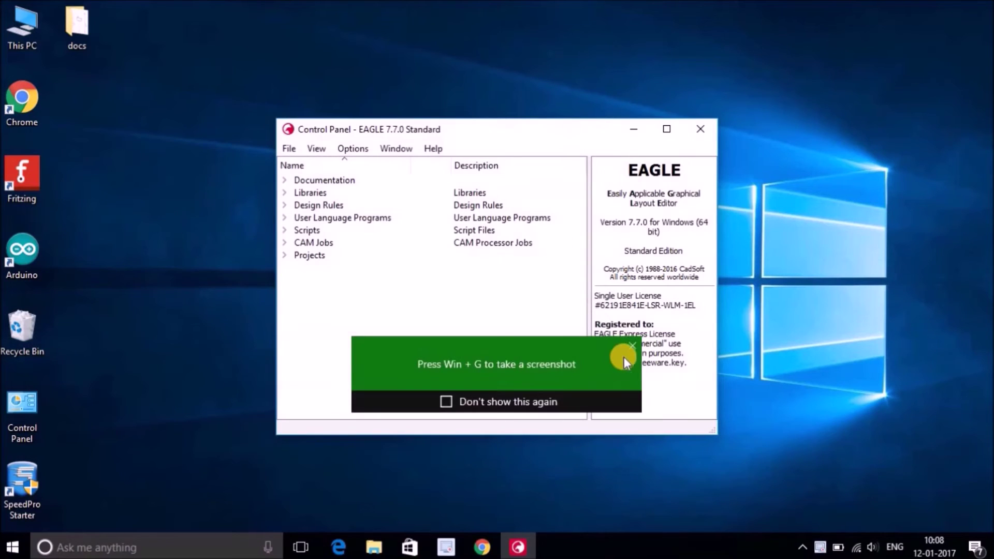
{"action": "left_click_drag", "start_coordinate": [555, 127], "coordinate": [556, 95]}
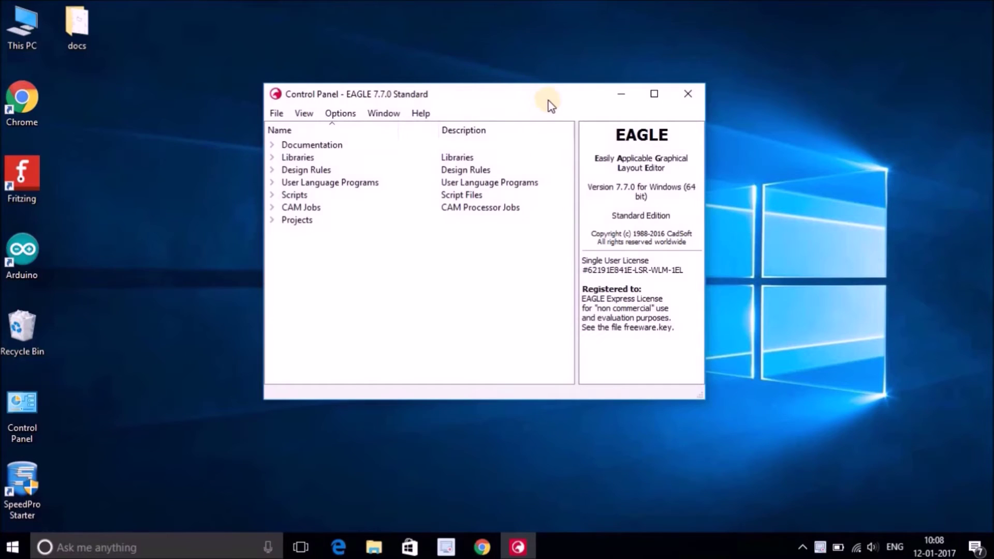
{"action": "left_click_drag", "start_coordinate": [461, 85], "coordinate": [386, 72]}
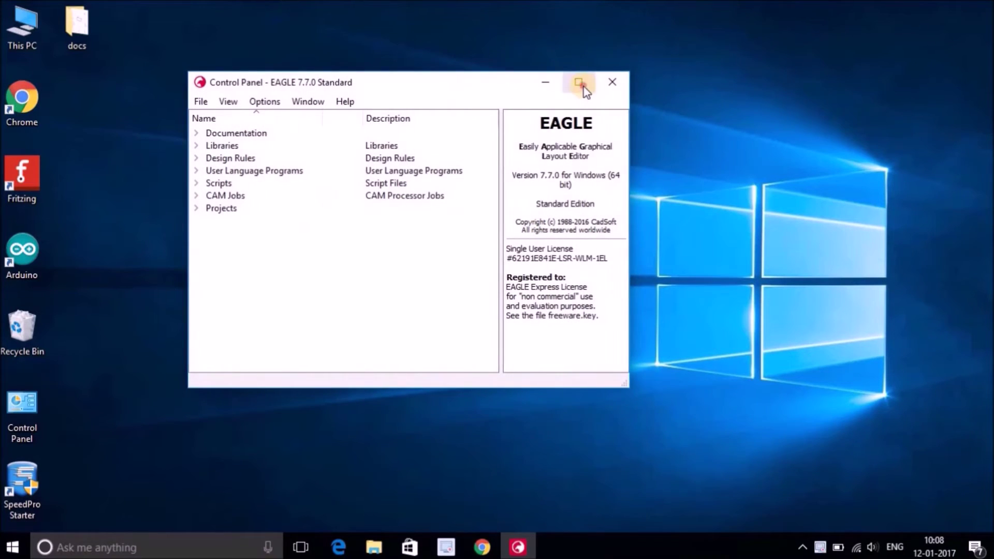
{"action": "left_click", "coordinate": [580, 83]}
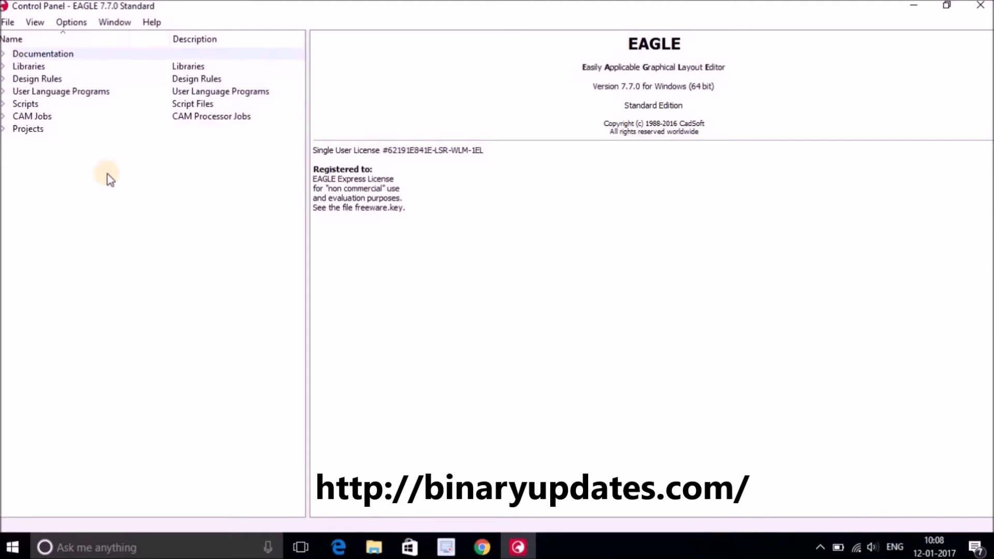
Step: Go through the Control Panel categories from Documentation to Projects and review the description of each
{"action": "left_click", "coordinate": [57, 55]}
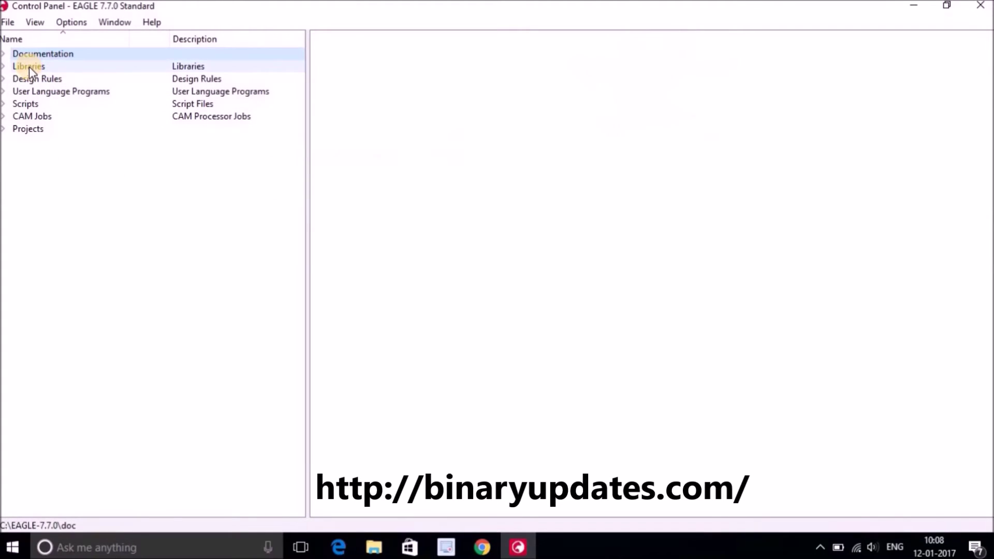
{"action": "left_click", "coordinate": [29, 67]}
{"action": "left_click", "coordinate": [41, 80]}
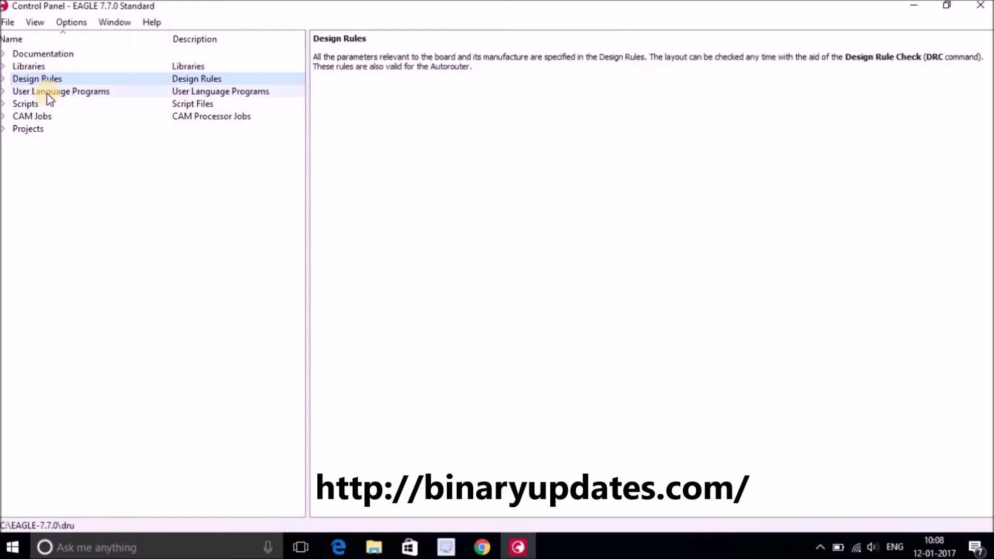
{"action": "left_click", "coordinate": [55, 94]}
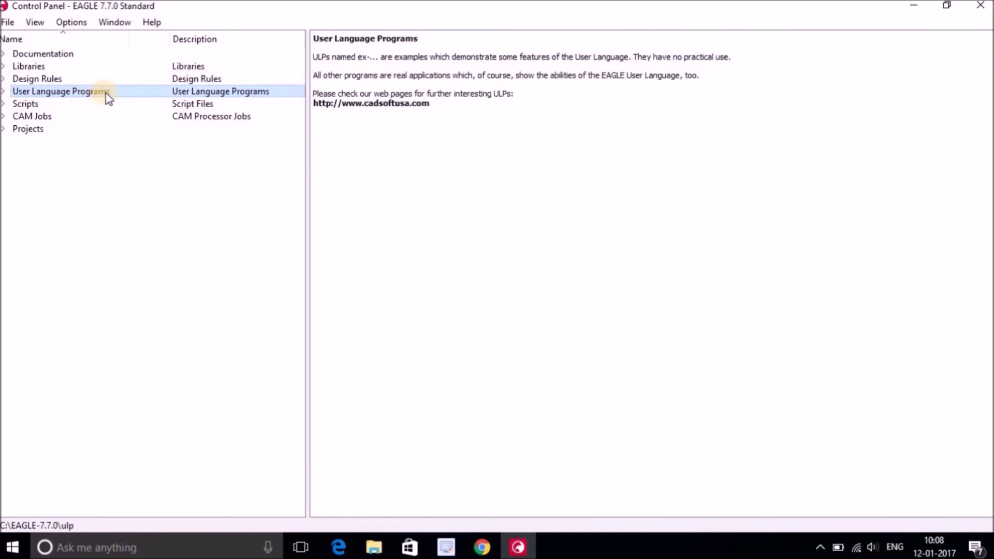
{"action": "left_click", "coordinate": [29, 105]}
{"action": "left_click", "coordinate": [41, 117]}
{"action": "left_click", "coordinate": [29, 129]}
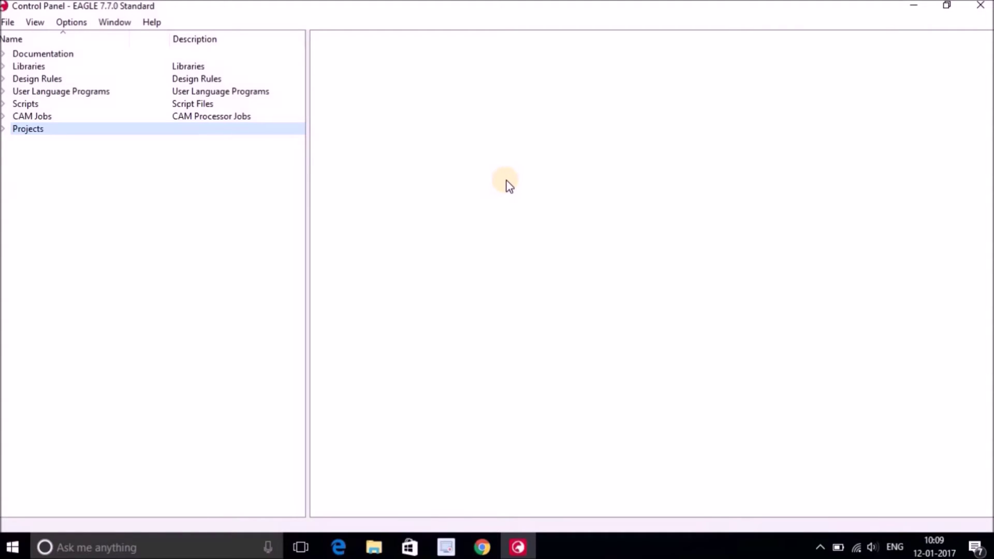
Step: Expand Projects, view the arduino project's description in the examples folder, and collapse that folder again
{"action": "left_click", "coordinate": [4, 129]}
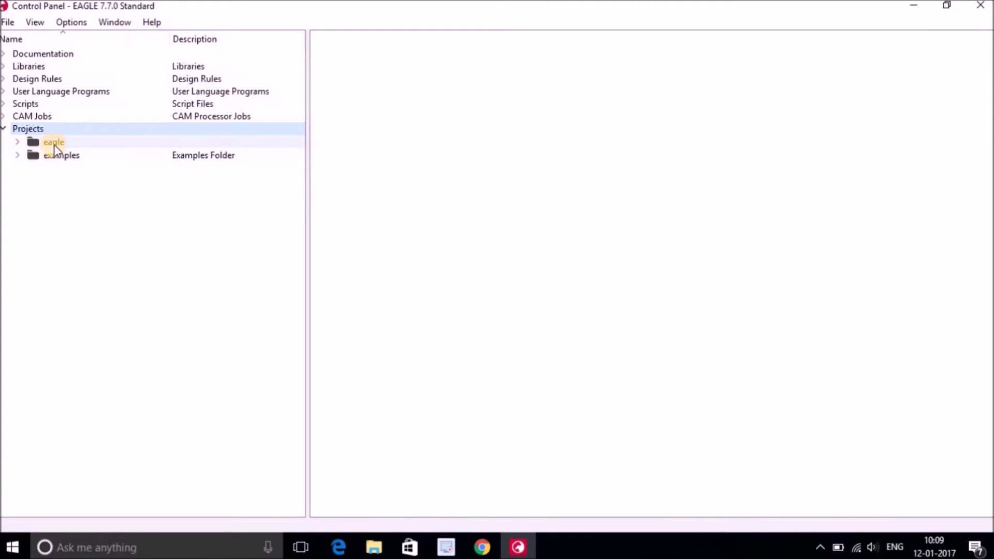
{"action": "left_click", "coordinate": [18, 155]}
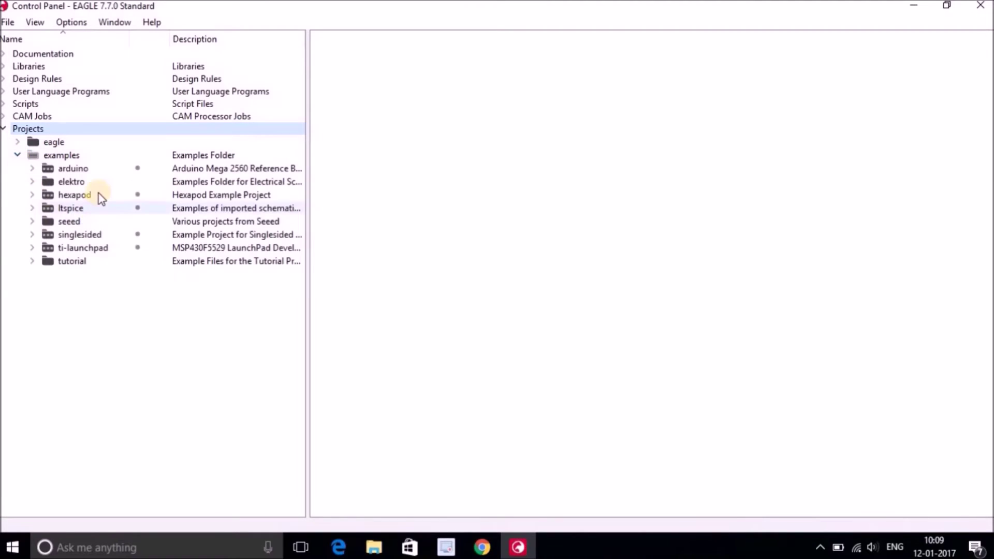
{"action": "left_click", "coordinate": [75, 169]}
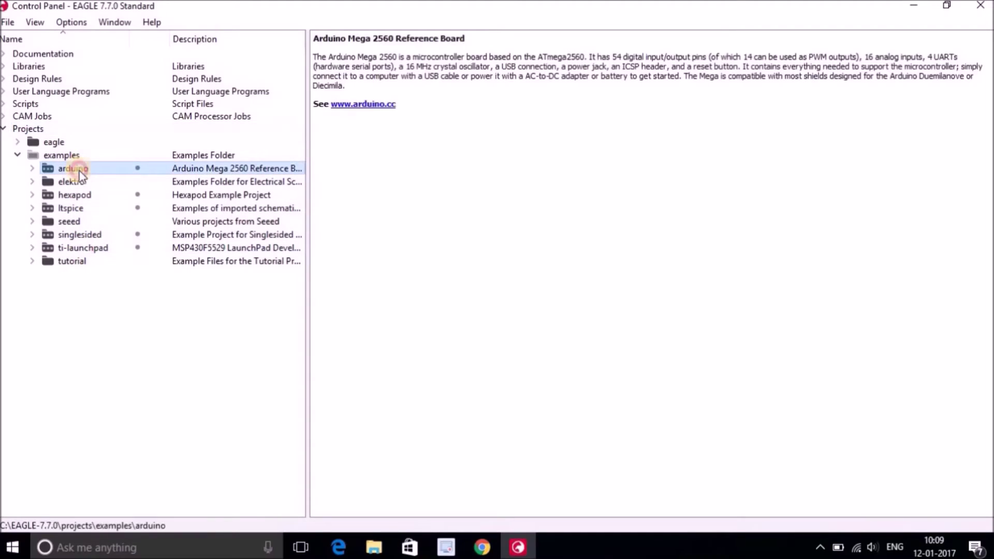
{"action": "left_click", "coordinate": [17, 156]}
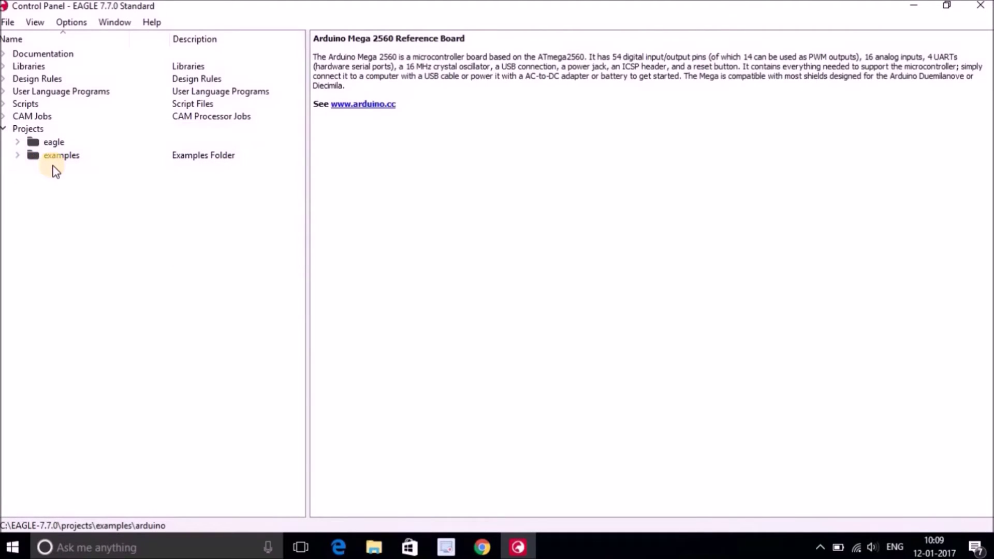
Step: Create a new project named voltage_regulator in the eagle folder under Projects
{"action": "left_click", "coordinate": [64, 143]}
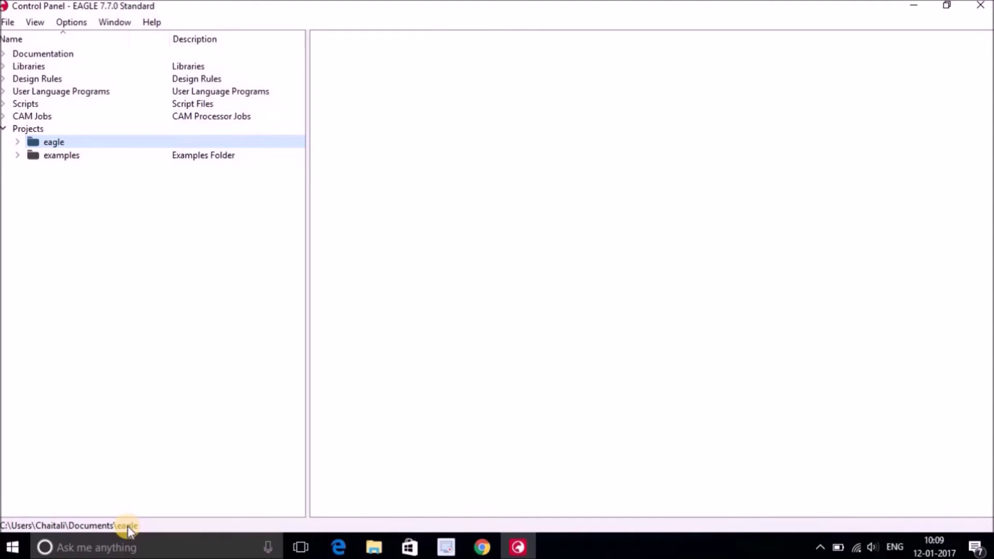
{"action": "right_click", "coordinate": [59, 142]}
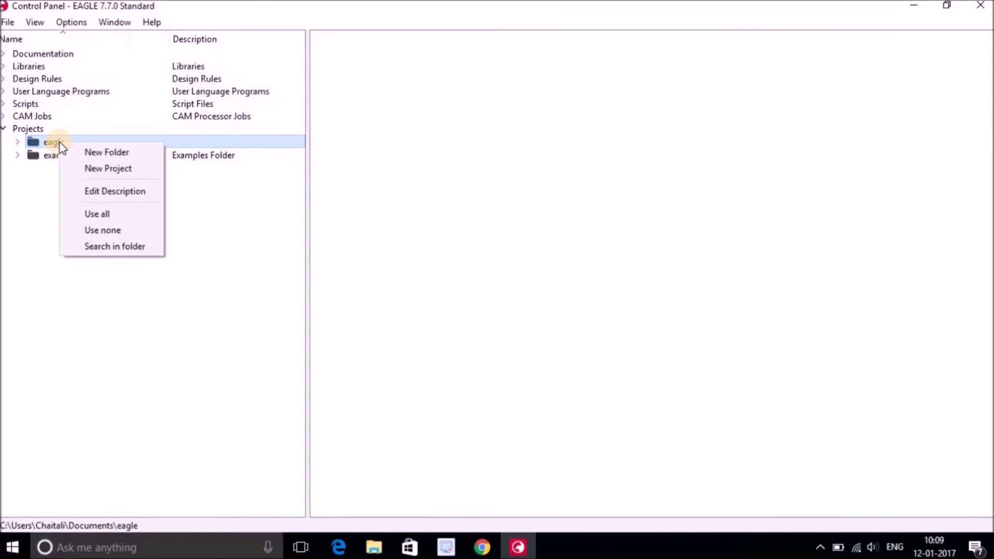
{"action": "left_click", "coordinate": [103, 173]}
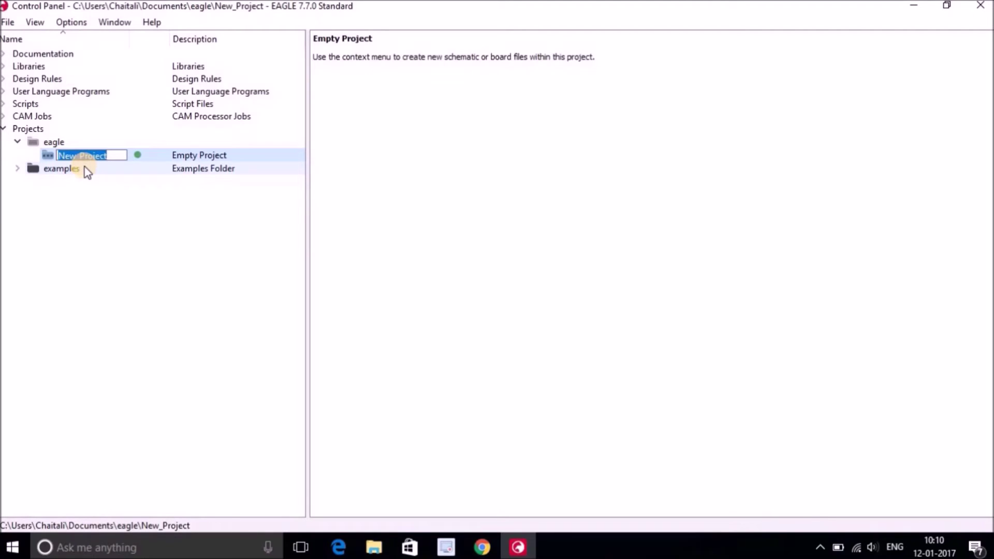
{"action": "type", "text": "voltage"}
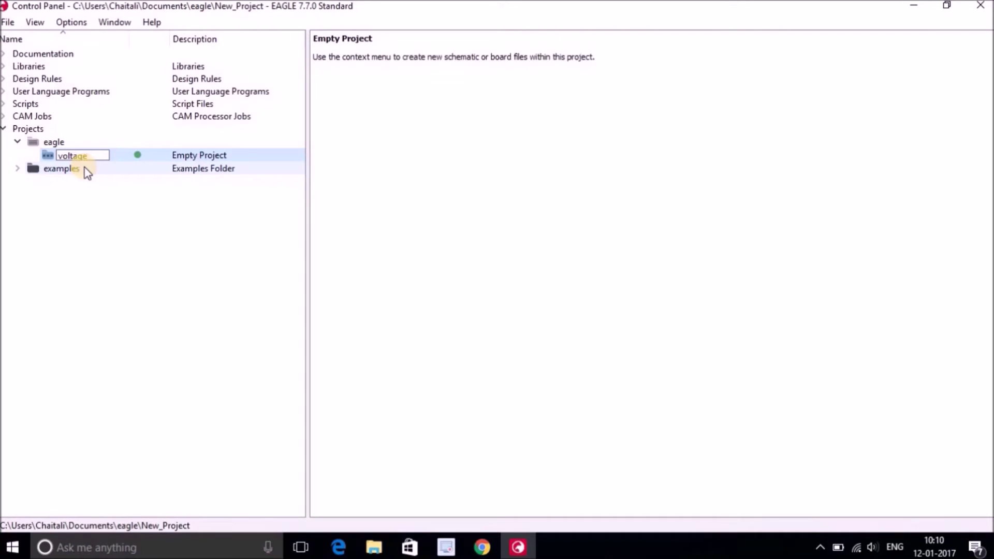
{"action": "type", "text": " regulator"}
{"action": "key", "text": "Return"}
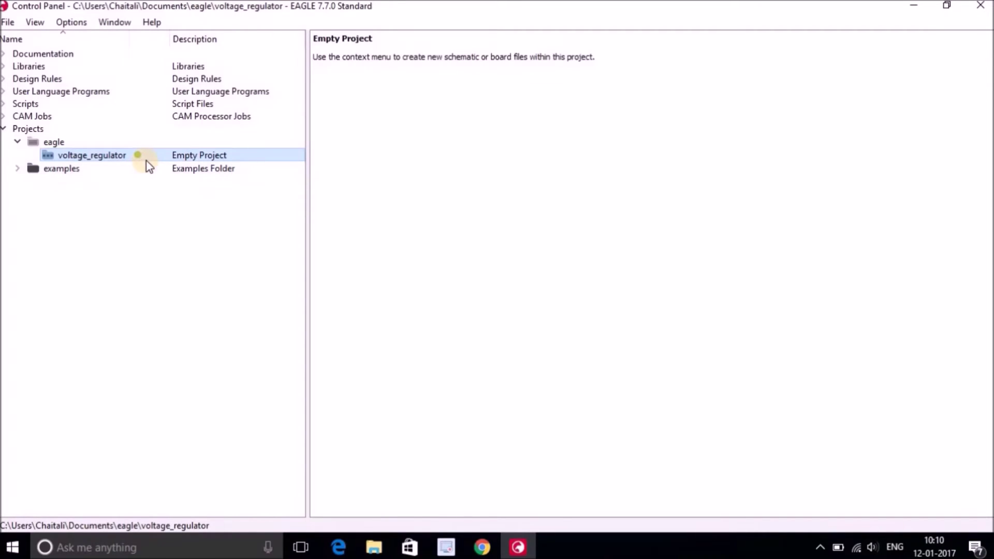
Step: Create a new schematic in the voltage_regulator project, dismiss the game clip notification, and maximize the schematic window
{"action": "right_click", "coordinate": [114, 158]}
{"action": "mouse_move", "coordinate": [168, 180]}
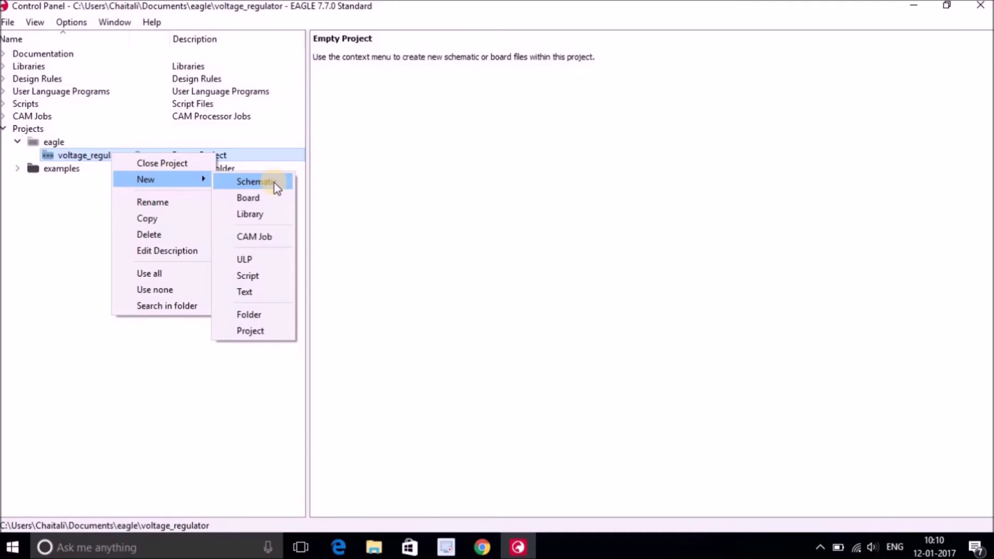
{"action": "left_click", "coordinate": [277, 186]}
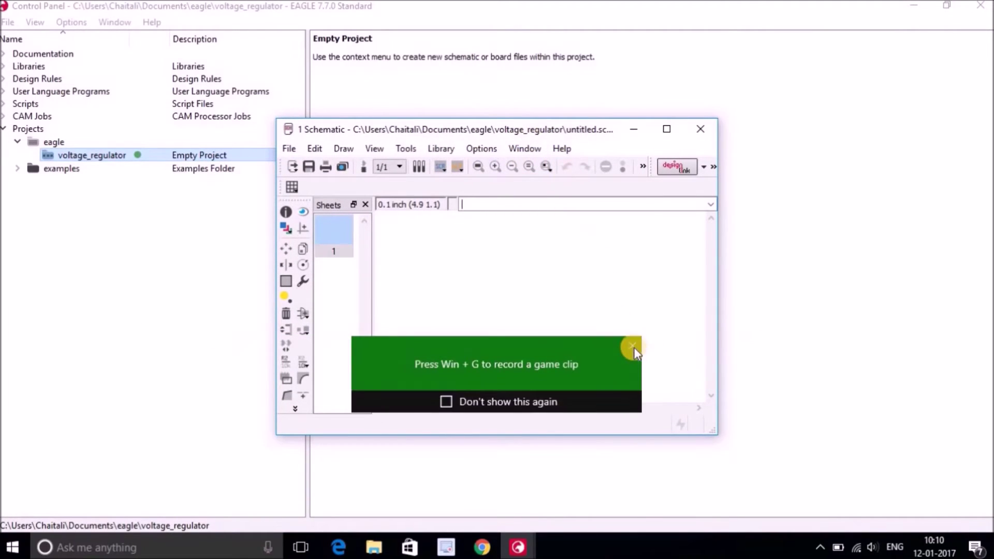
{"action": "left_click", "coordinate": [633, 347]}
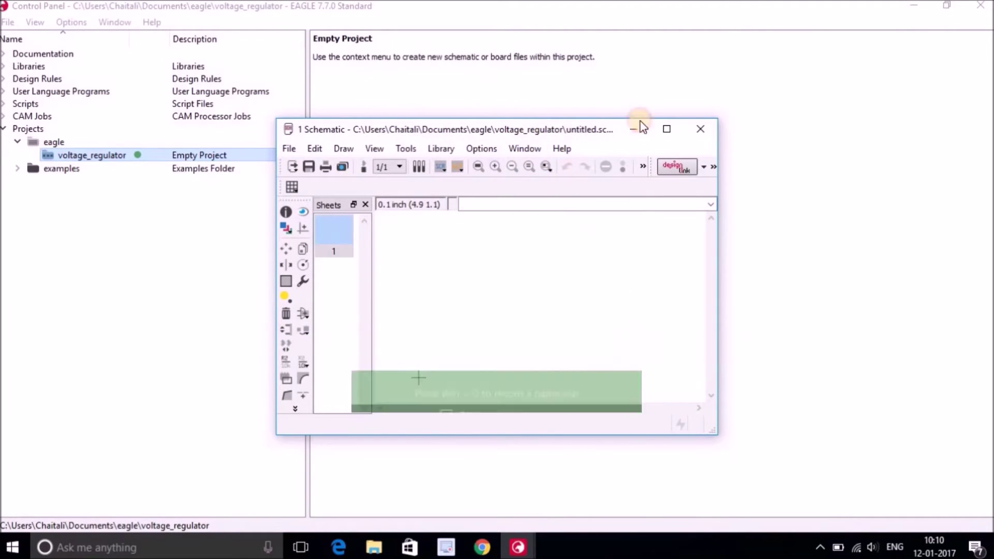
{"action": "left_click", "coordinate": [668, 130]}
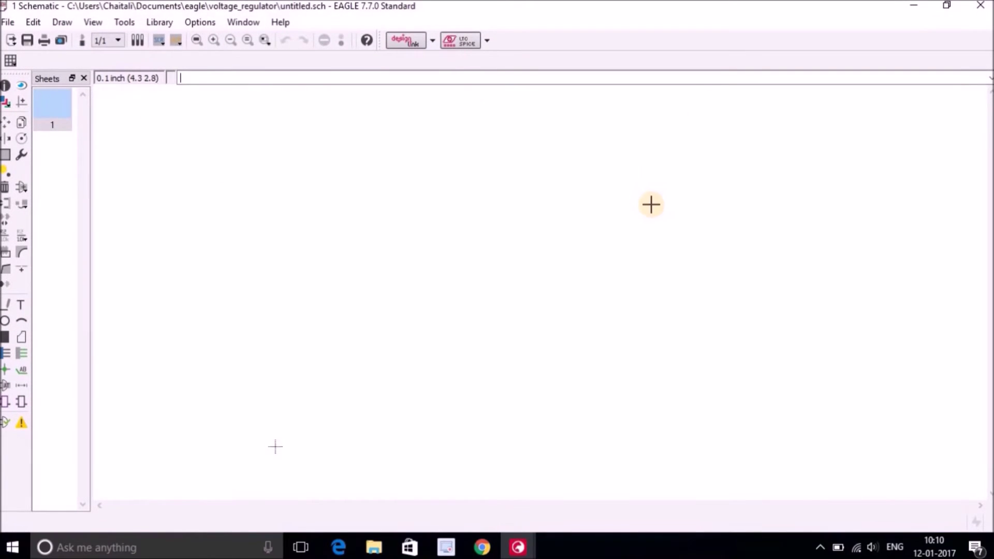
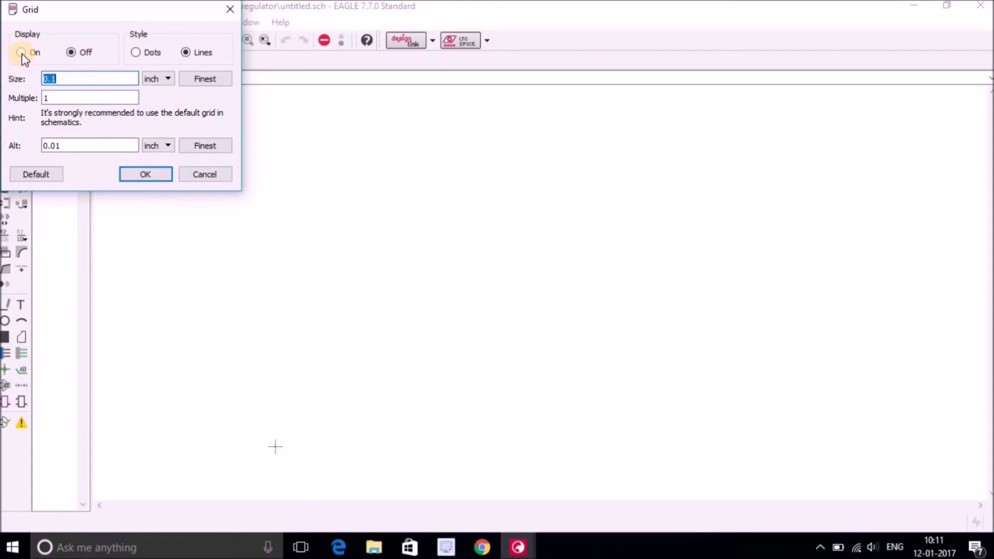
Step: Turn on the grid display for the schematic drawing area
{"action": "left_click", "coordinate": [22, 52]}
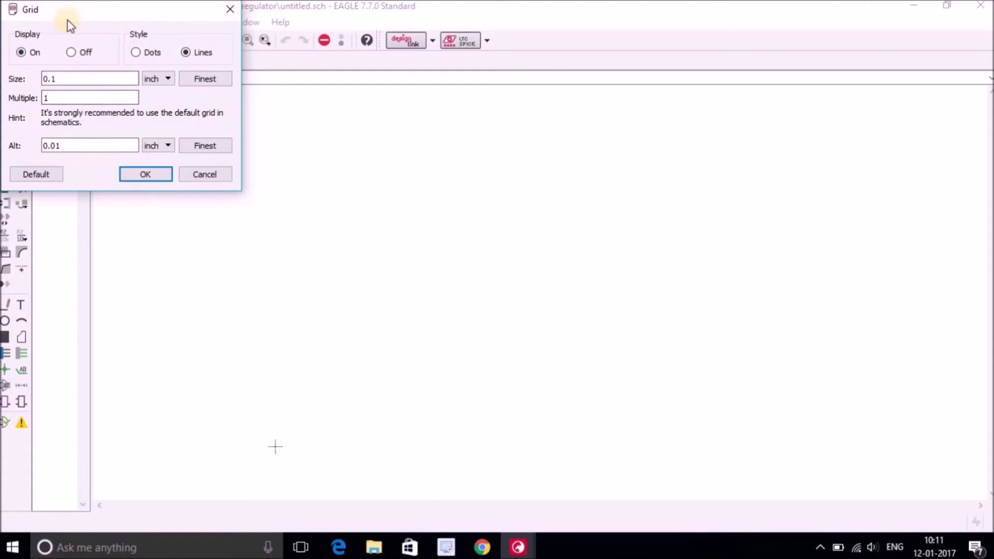
{"action": "left_click", "coordinate": [144, 174]}
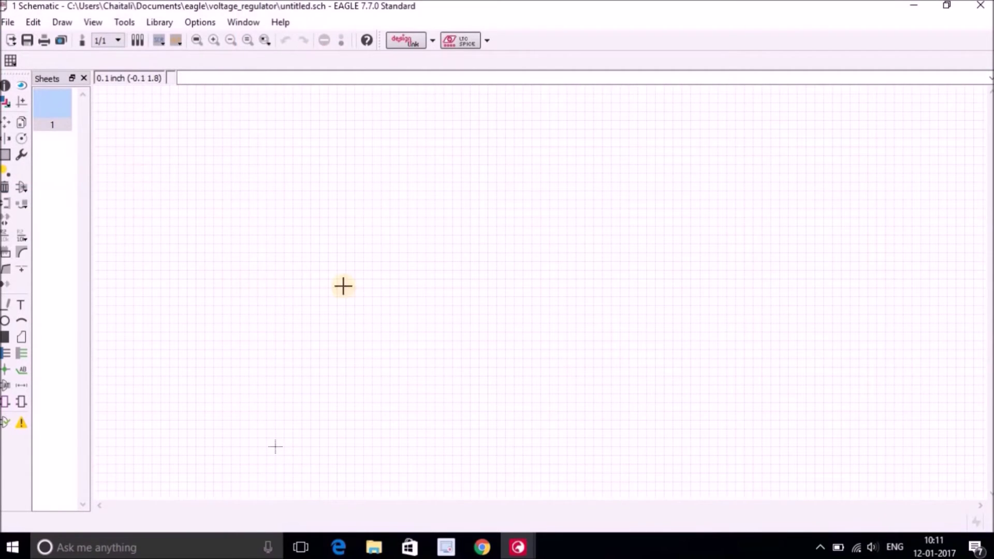
{"action": "scroll", "coordinate": [481, 232], "scroll_direction": "up", "scroll_amount": 5}
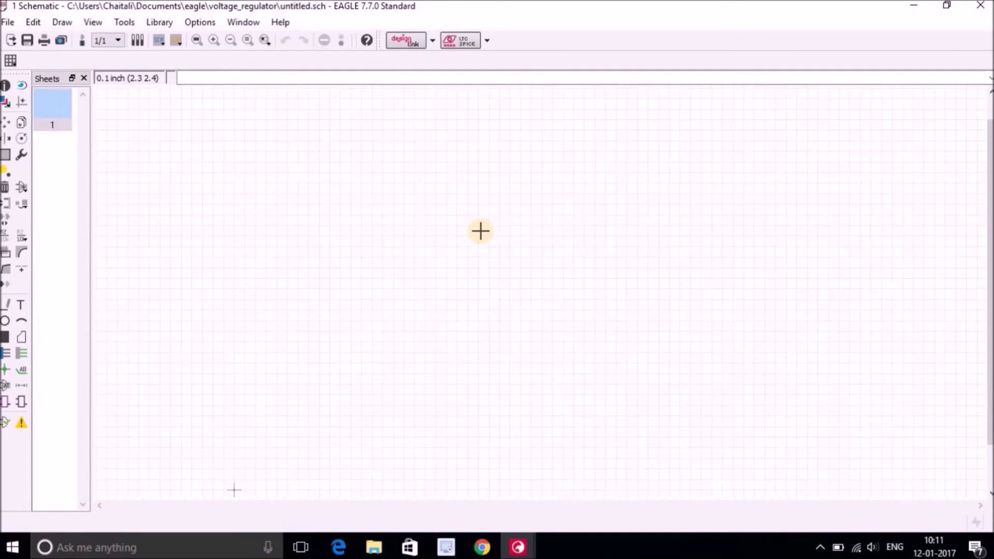
{"action": "scroll", "coordinate": [481, 232], "scroll_direction": "down", "scroll_amount": 1}
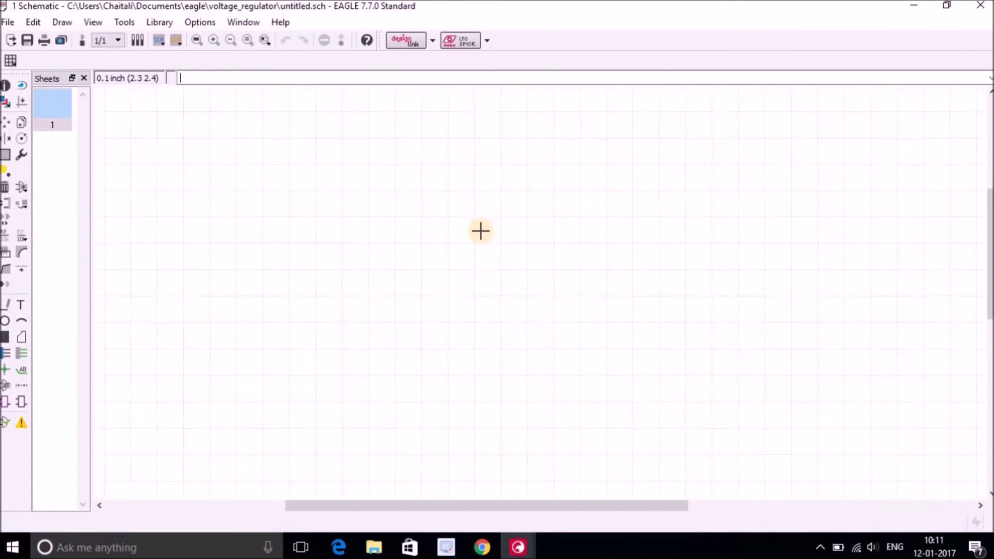
{"action": "scroll", "coordinate": [466, 260], "scroll_direction": "down", "scroll_amount": 2}
{"action": "scroll", "coordinate": [466, 260], "scroll_direction": "down", "scroll_amount": 1}
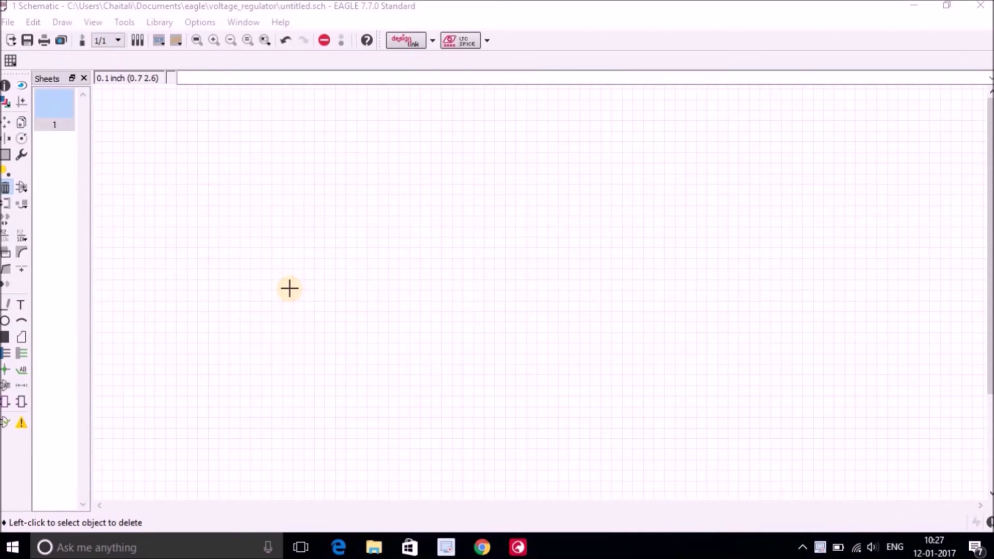
Step: Start adding a part and expand the rcl library of resistors, capacitors and inductors
{"action": "left_click", "coordinate": [24, 188]}
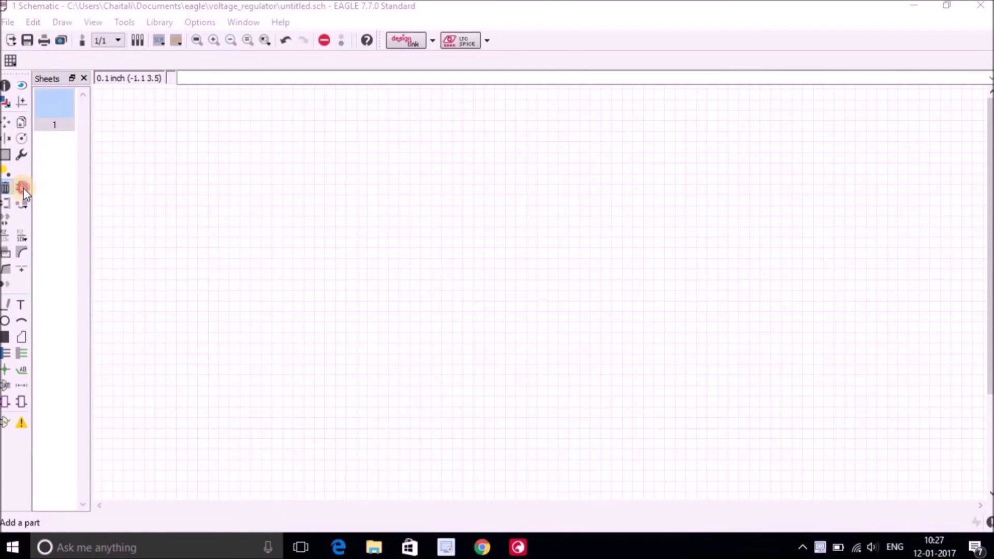
{"action": "left_click_drag", "start_coordinate": [284, 267], "coordinate": [283, 233]}
{"action": "left_click", "coordinate": [17, 191]}
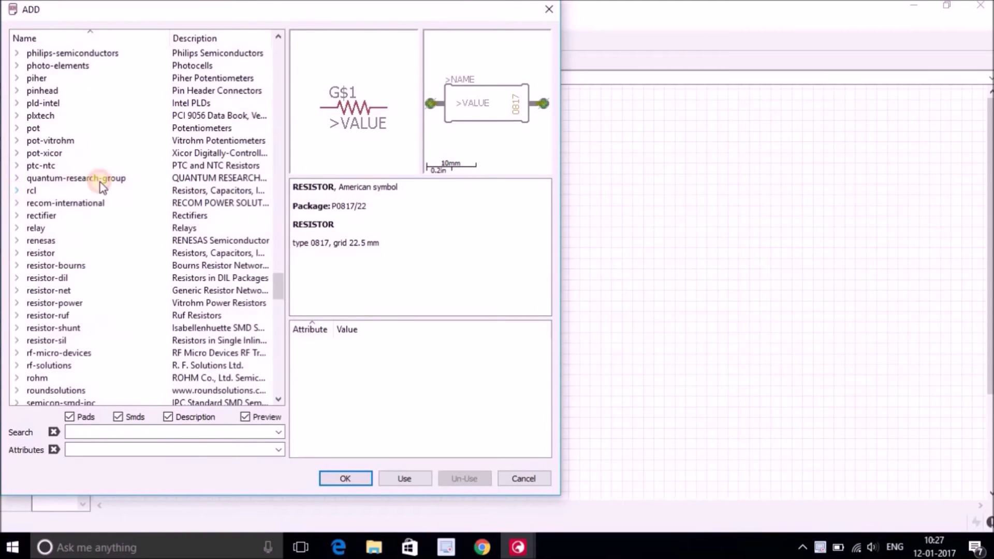
{"action": "scroll", "coordinate": [274, 133], "scroll_direction": "up", "scroll_amount": 4}
{"action": "left_click_drag", "start_coordinate": [275, 133], "coordinate": [279, 223]}
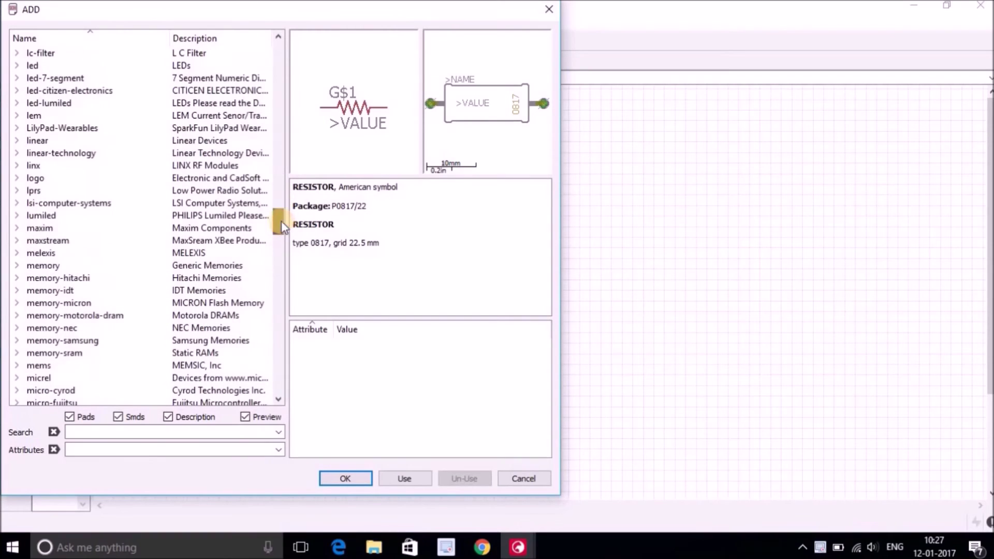
{"action": "left_click", "coordinate": [67, 190]}
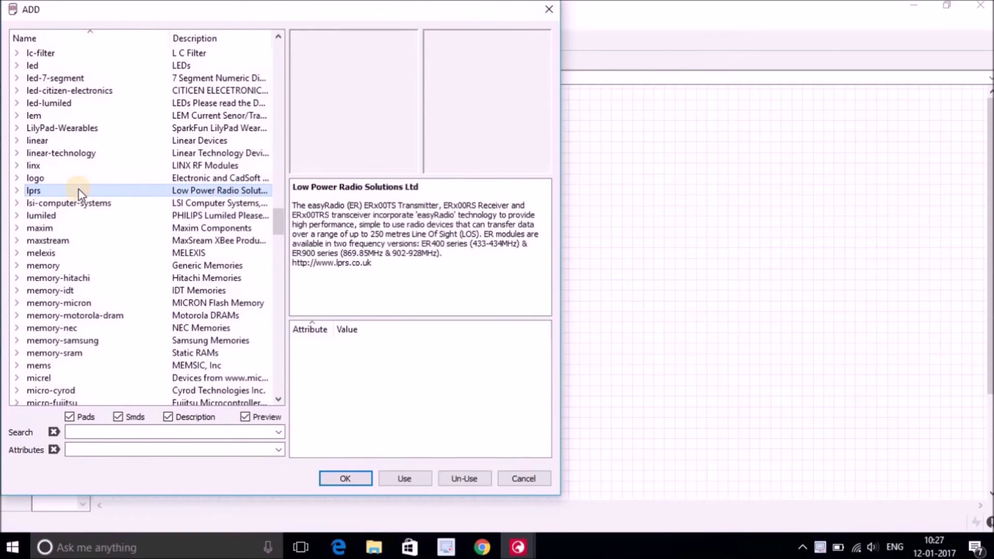
{"action": "key", "text": "r"}
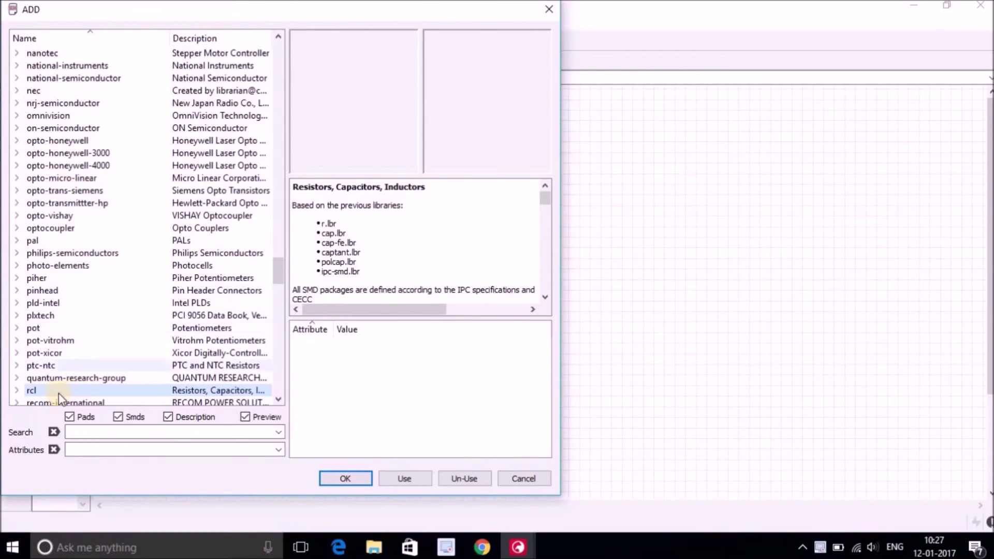
{"action": "left_click", "coordinate": [17, 391]}
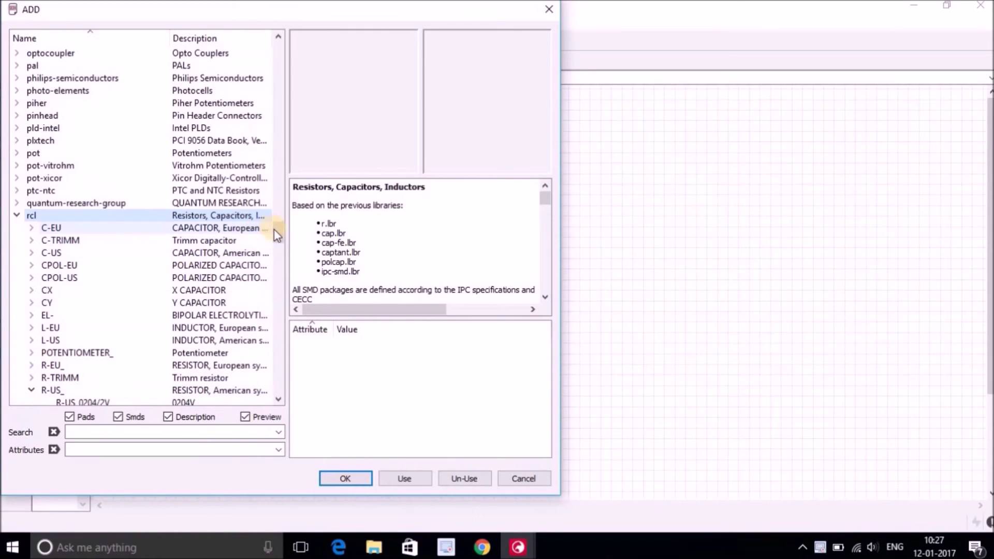
Step: Choose the American-symbol resistor R-US_R0805 from the R-US_ group of the rcl library for placement
{"action": "scroll", "coordinate": [275, 233], "scroll_direction": "down", "scroll_amount": 4}
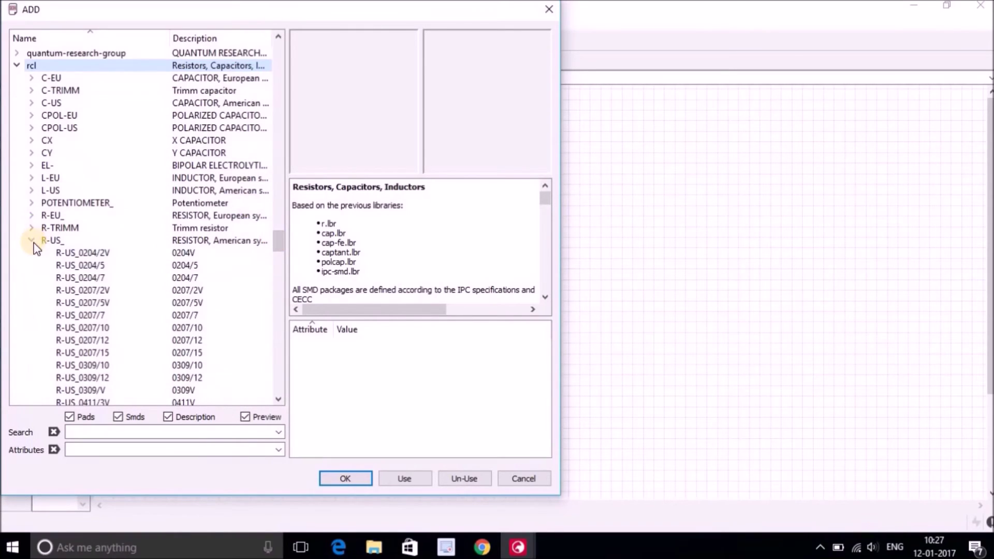
{"action": "left_click_drag", "start_coordinate": [278, 239], "coordinate": [278, 280]}
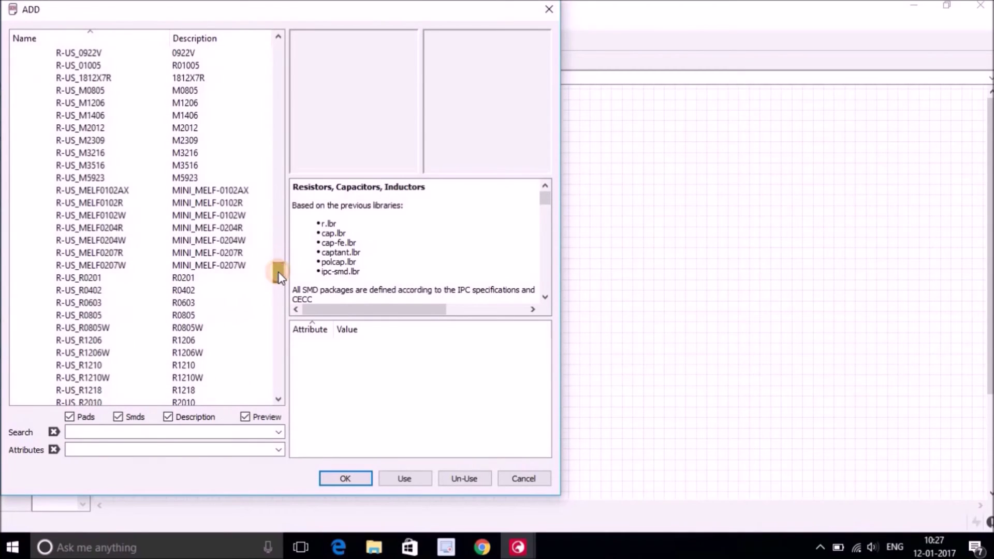
{"action": "left_click", "coordinate": [85, 315]}
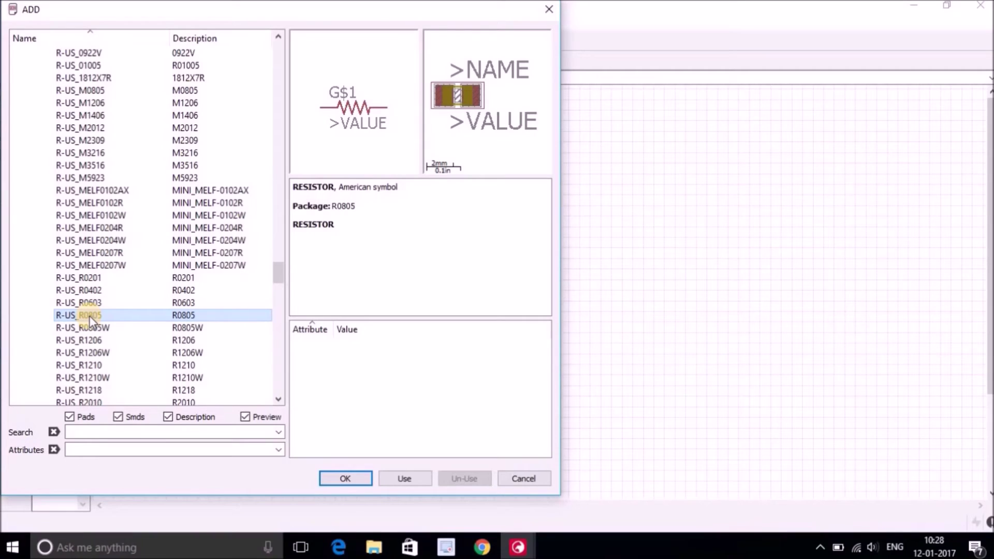
{"action": "left_click", "coordinate": [344, 478]}
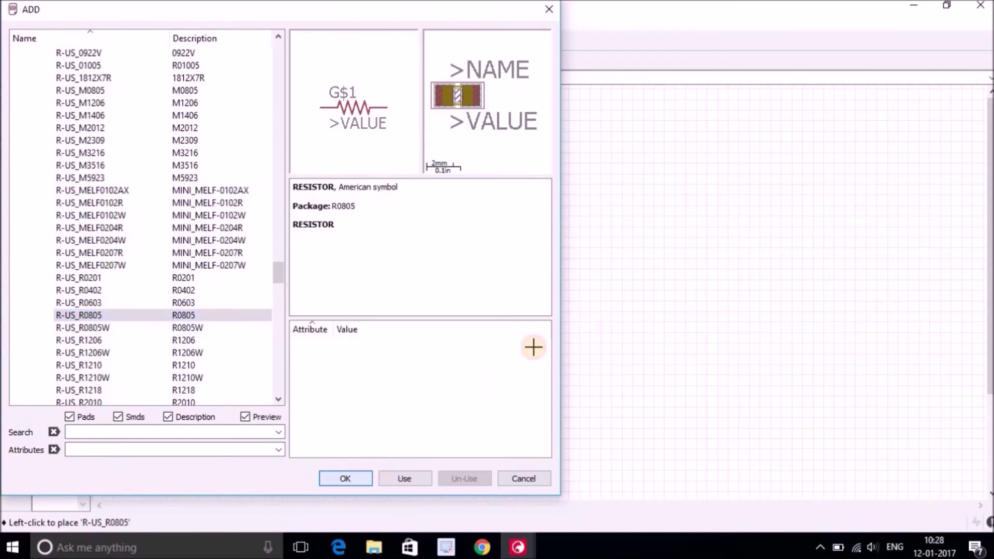
{"action": "left_click", "coordinate": [484, 216]}
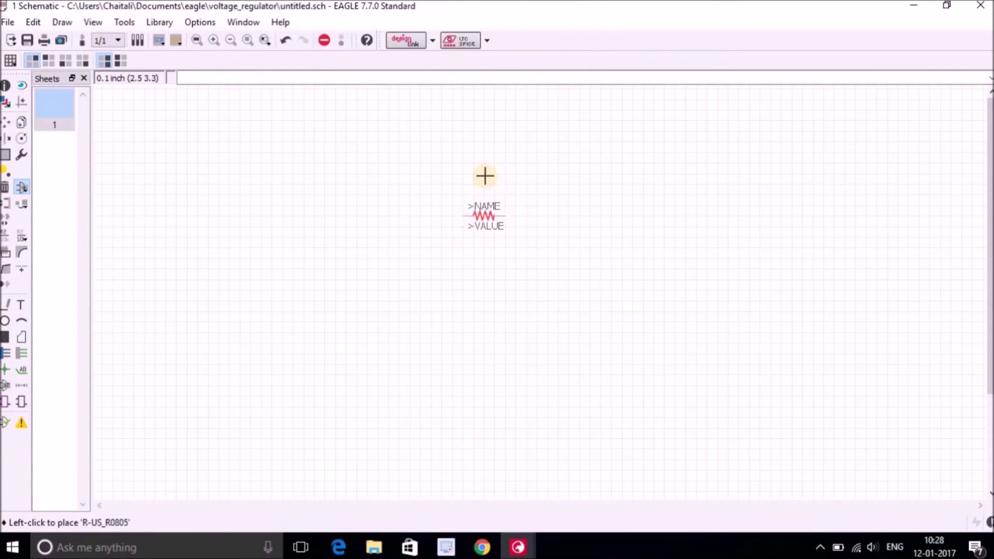
Step: Rotate the resistor to 180 degrees, place it on the schematic, and switch to the Move tool
{"action": "scroll", "coordinate": [455, 226], "scroll_direction": "up", "scroll_amount": 2}
{"action": "scroll", "coordinate": [455, 226], "scroll_direction": "up", "scroll_amount": 2}
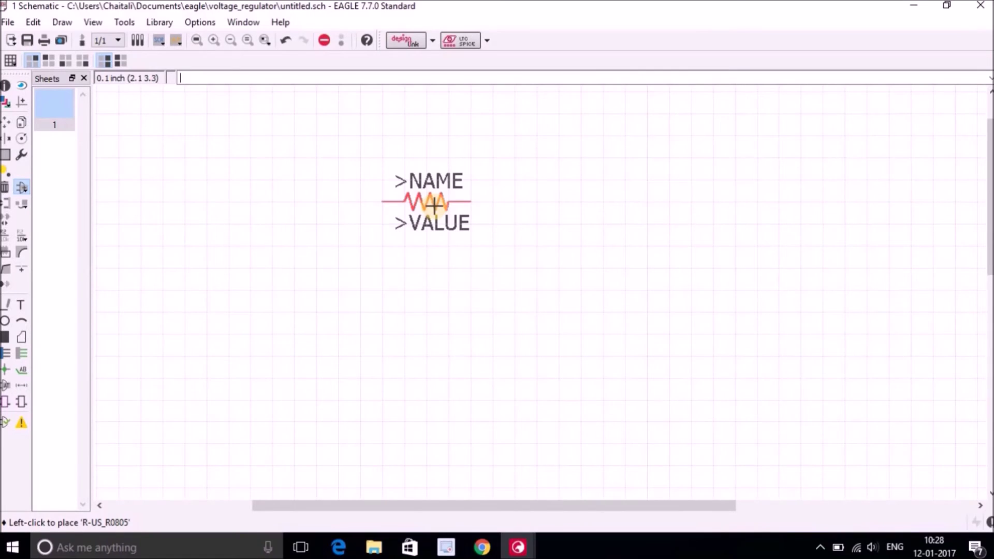
{"action": "right_click", "coordinate": [434, 206]}
{"action": "right_click", "coordinate": [434, 206]}
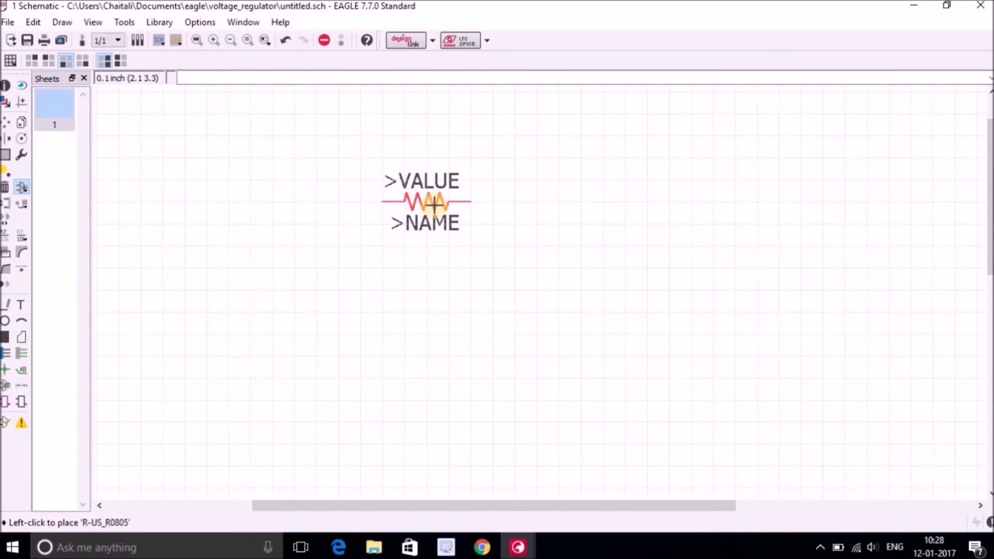
{"action": "right_click", "coordinate": [434, 206]}
{"action": "right_click", "coordinate": [434, 206]}
{"action": "right_click", "coordinate": [434, 206]}
{"action": "right_click", "coordinate": [434, 206]}
{"action": "right_click", "coordinate": [434, 206]}
{"action": "right_click", "coordinate": [434, 206]}
{"action": "right_click", "coordinate": [434, 206]}
{"action": "right_click", "coordinate": [434, 206]}
{"action": "right_click", "coordinate": [434, 206]}
{"action": "right_click", "coordinate": [434, 206]}
{"action": "right_click", "coordinate": [434, 206]}
{"action": "right_click", "coordinate": [434, 206]}
{"action": "left_click", "coordinate": [434, 206]}
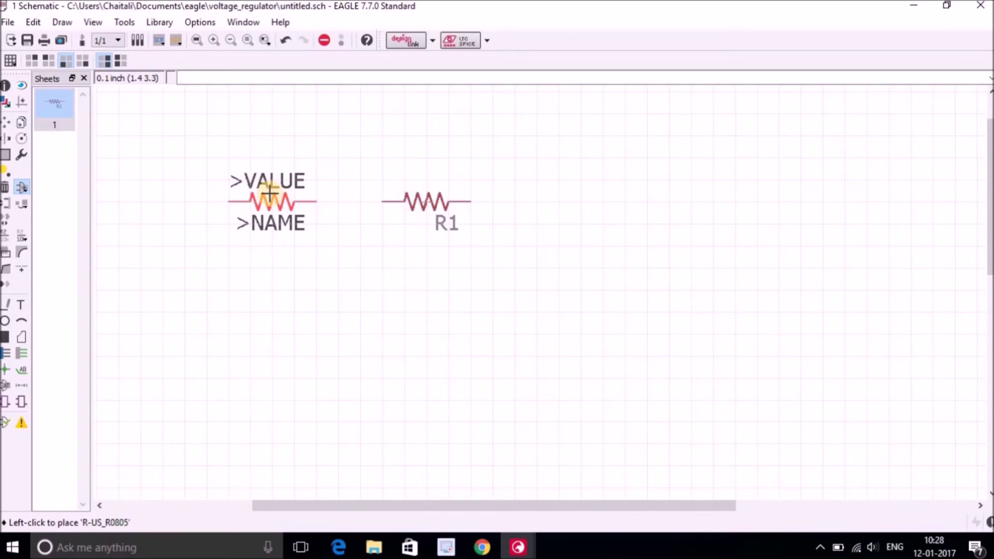
{"action": "left_click", "coordinate": [7, 123]}
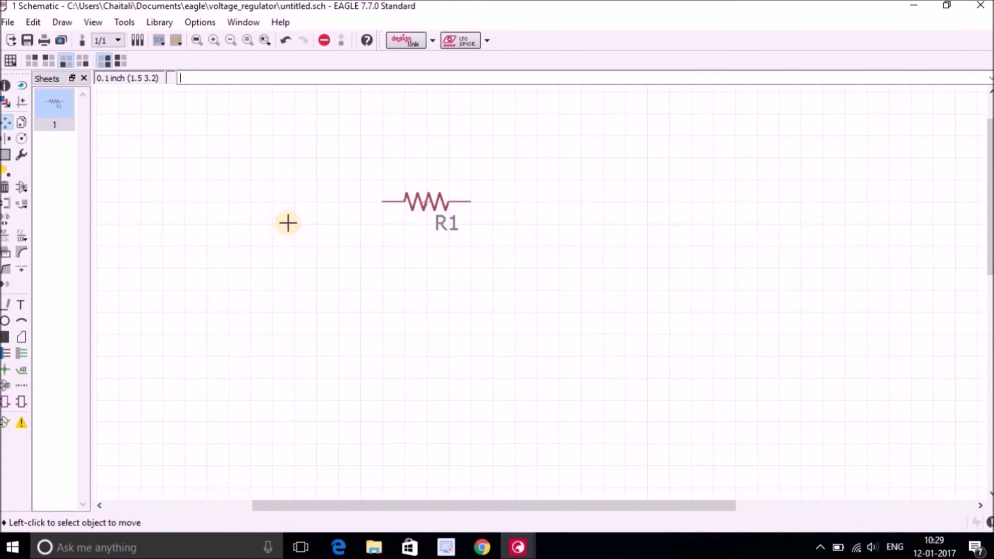
Step: Switch to File Explorer and view the downloaded Adafruit and SparkFun library folders inside the Eagle CAD folder
{"action": "left_click", "coordinate": [374, 547]}
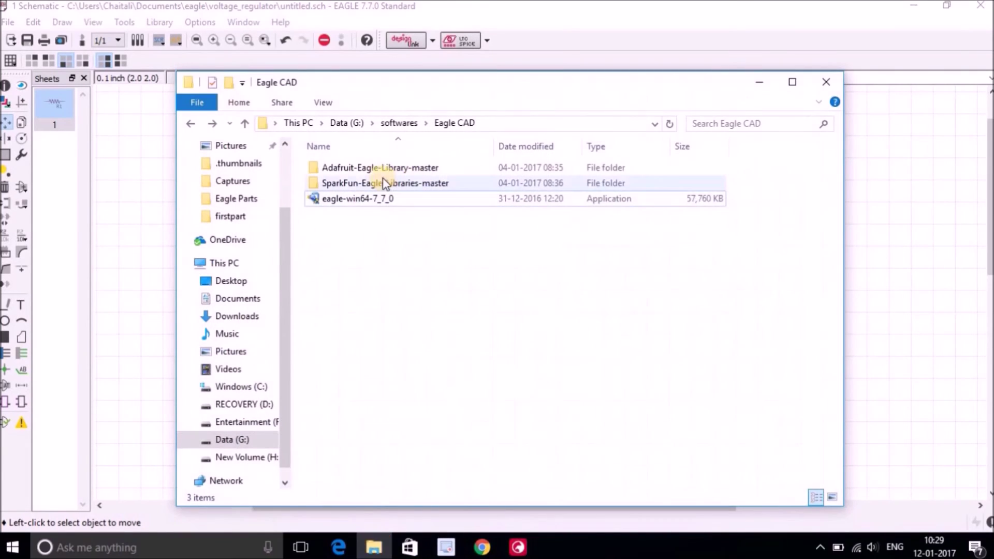
{"action": "left_click", "coordinate": [384, 169]}
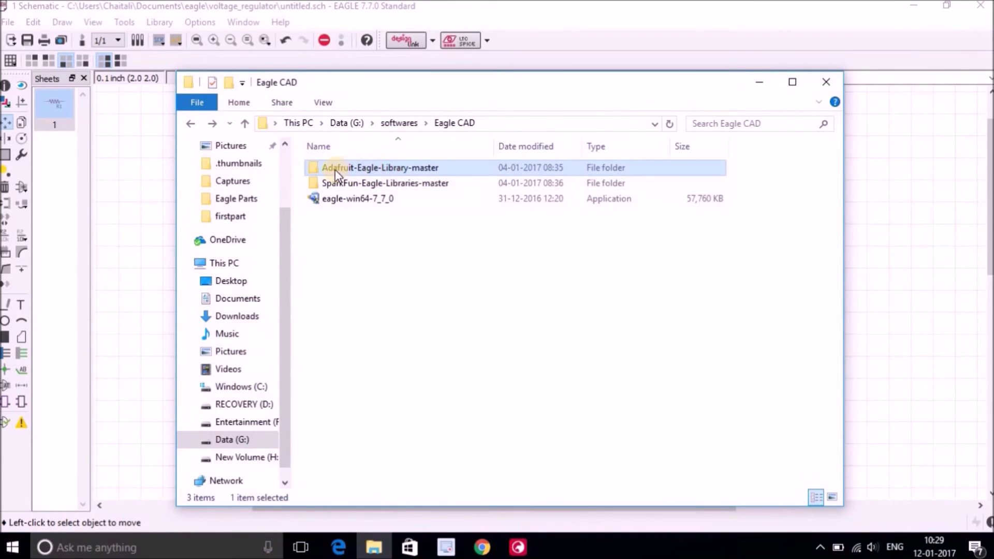
{"action": "left_click", "coordinate": [356, 185]}
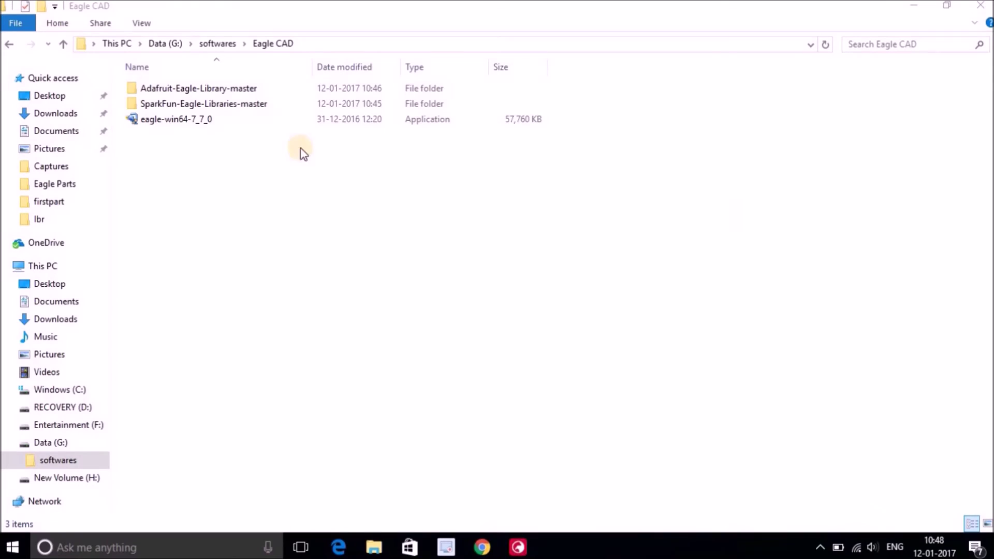
Step: Copy adafruit.lbr from the Adafruit-Eagle-Library-master folder
{"action": "double_click", "coordinate": [186, 88]}
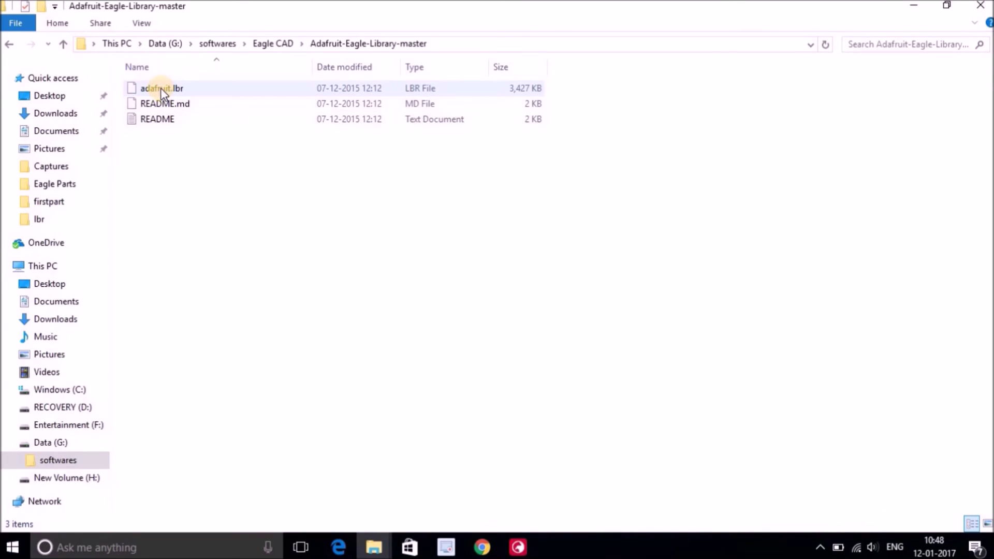
{"action": "left_click", "coordinate": [175, 90]}
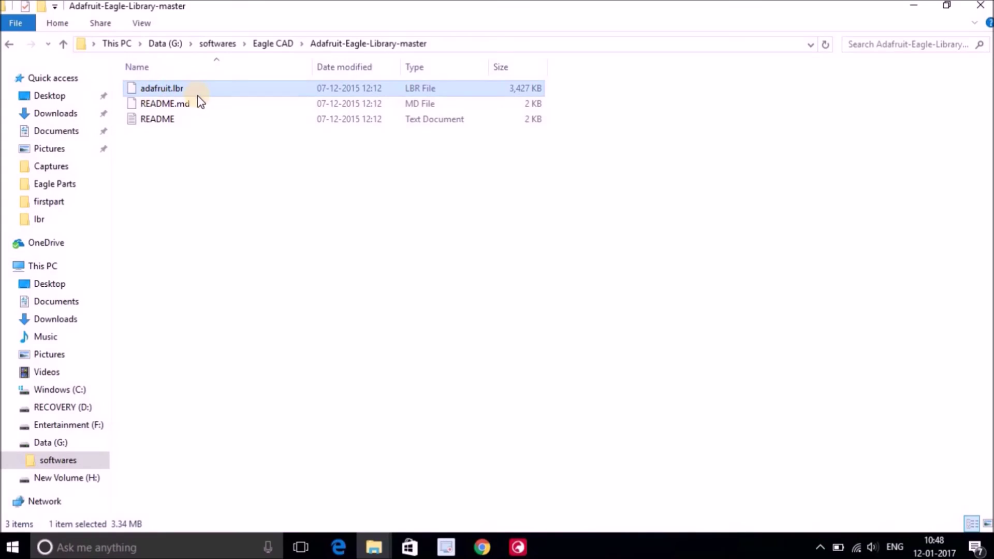
{"action": "double_click", "coordinate": [191, 94]}
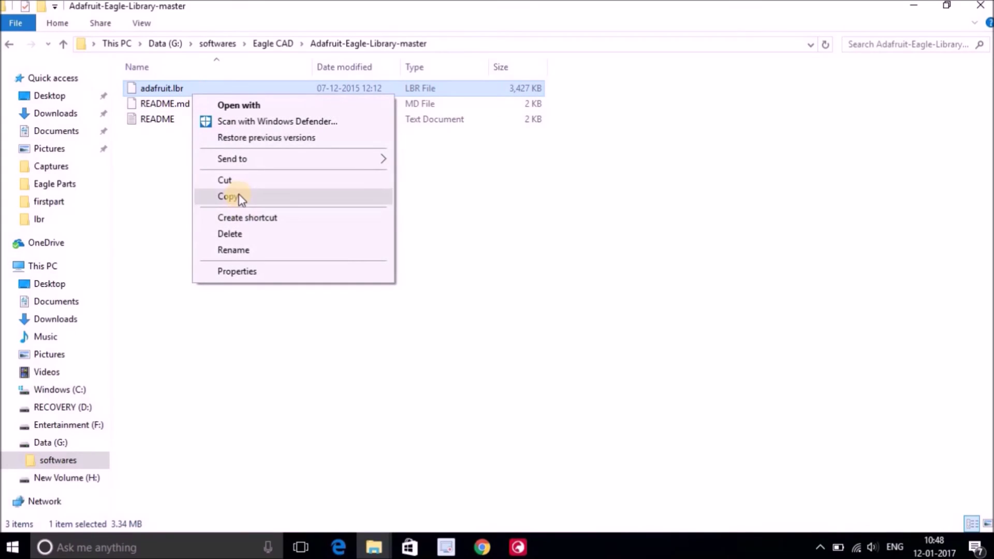
{"action": "left_click", "coordinate": [239, 197]}
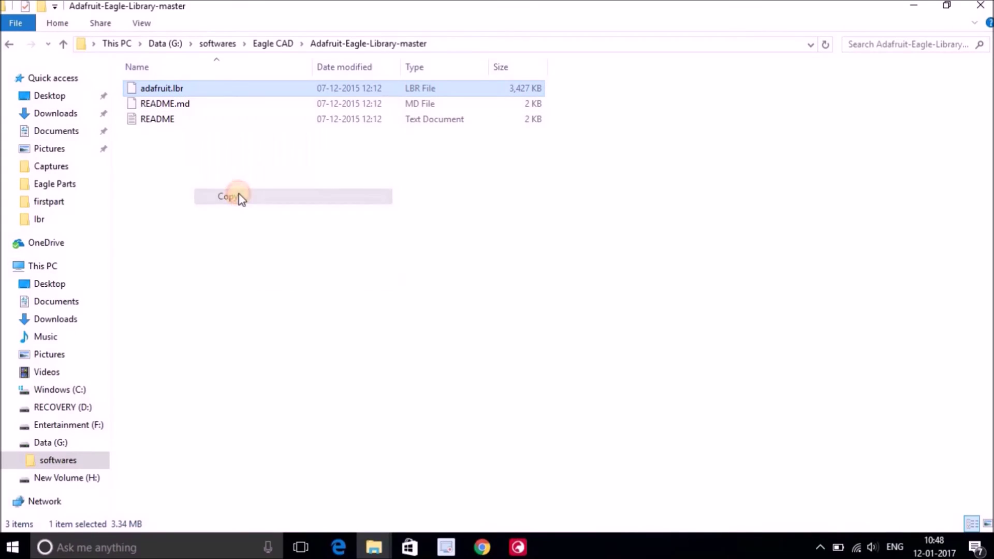
Step: Paste the copied Adafruit library into the lbr folder of EAGLE-7.7.0 on drive C
{"action": "left_click", "coordinate": [69, 394]}
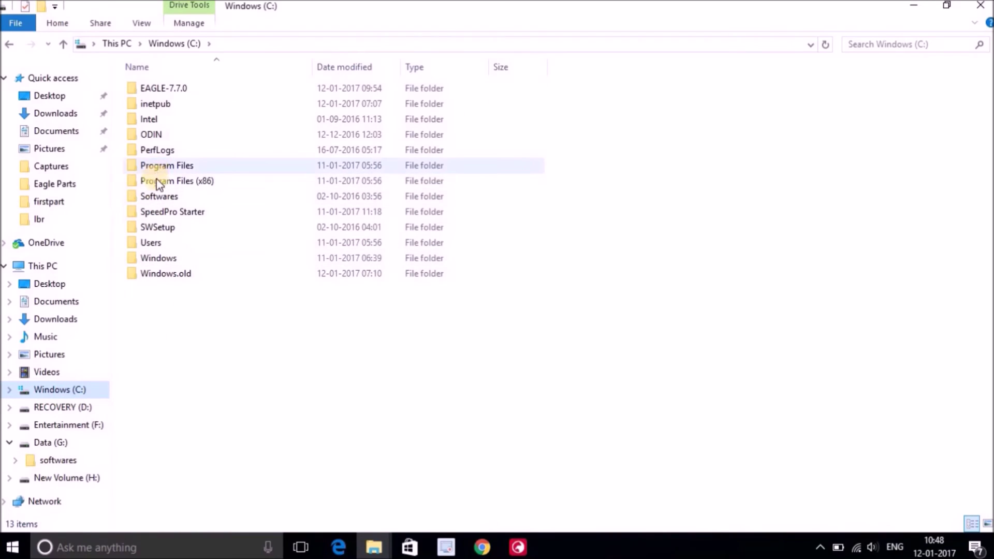
{"action": "double_click", "coordinate": [164, 88]}
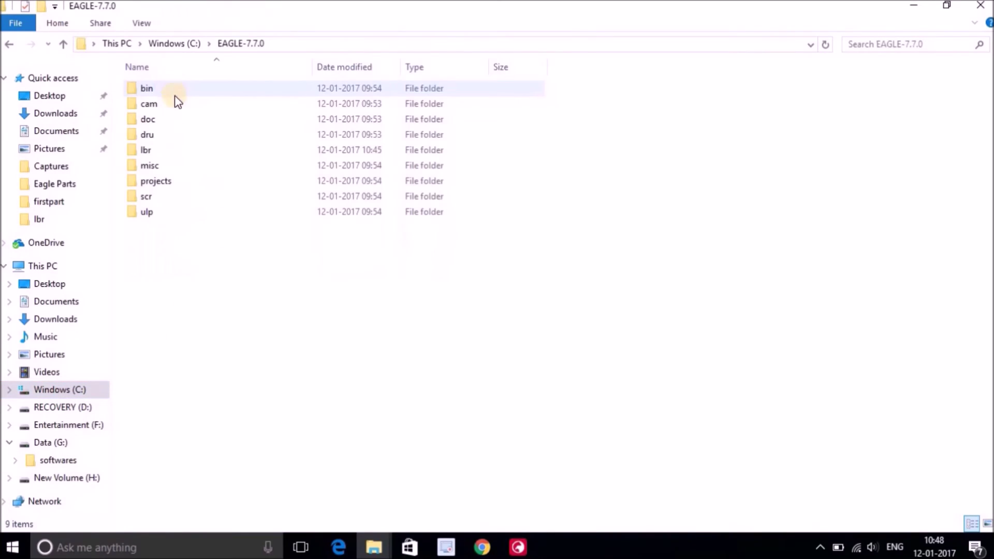
{"action": "double_click", "coordinate": [150, 150]}
{"action": "right_click", "coordinate": [723, 197]}
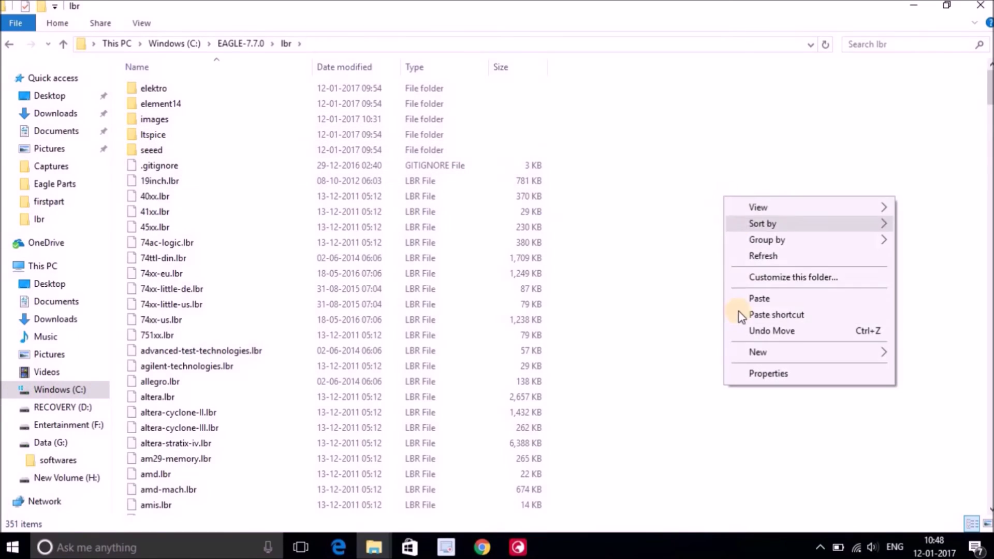
{"action": "left_click", "coordinate": [746, 301]}
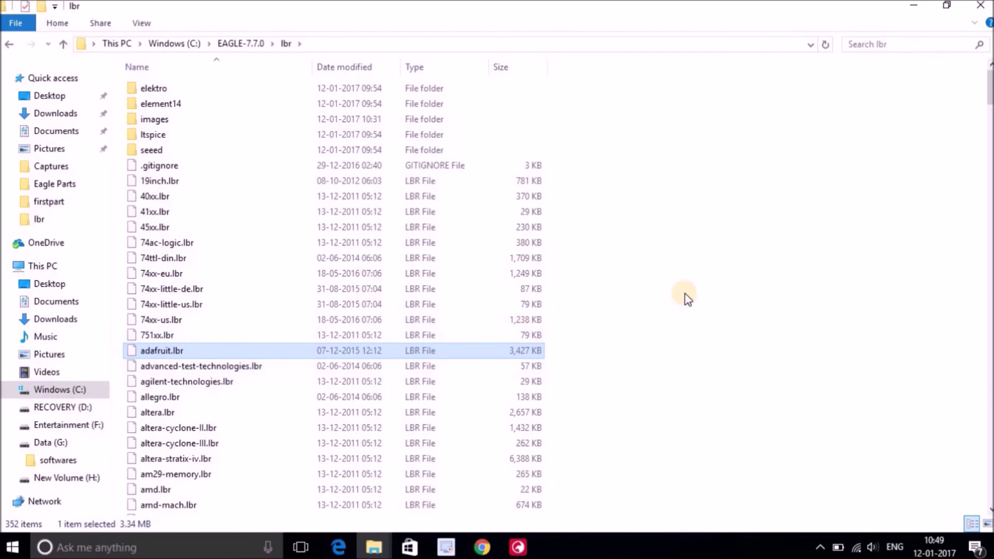
Step: Close the extra Eagle Parts folder window and return to the lbr folder window
{"action": "left_click", "coordinate": [374, 547]}
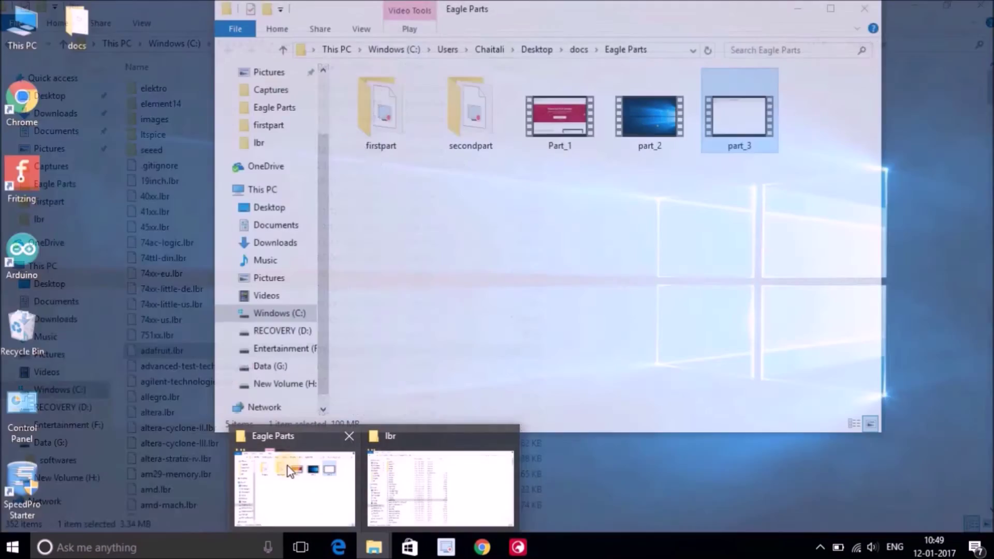
{"action": "left_click", "coordinate": [287, 465]}
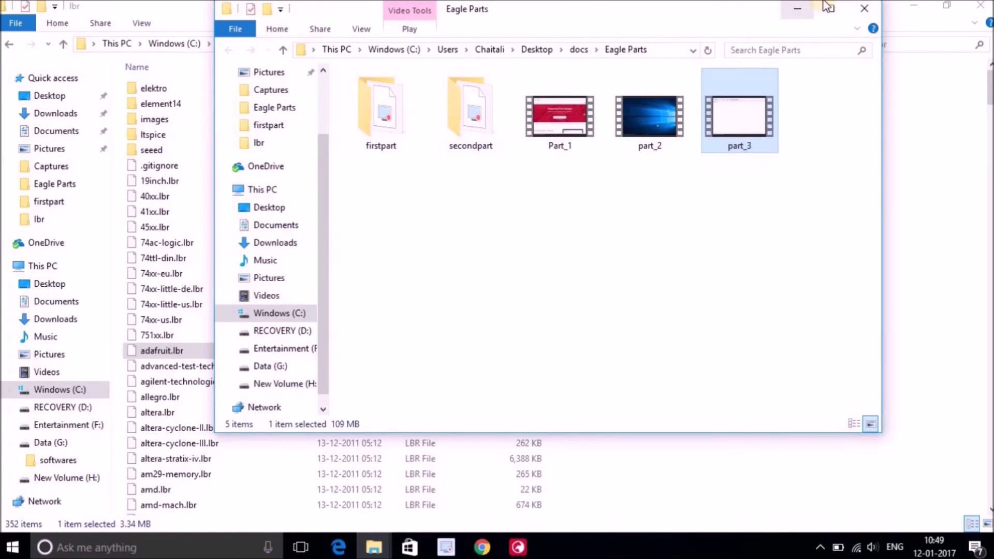
{"action": "left_click", "coordinate": [864, 9]}
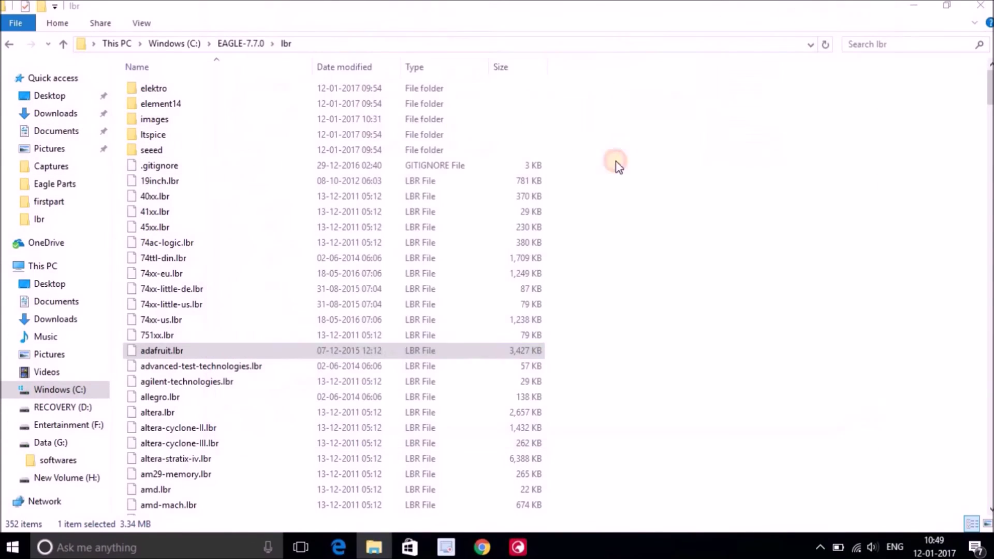
{"action": "left_click", "coordinate": [371, 548]}
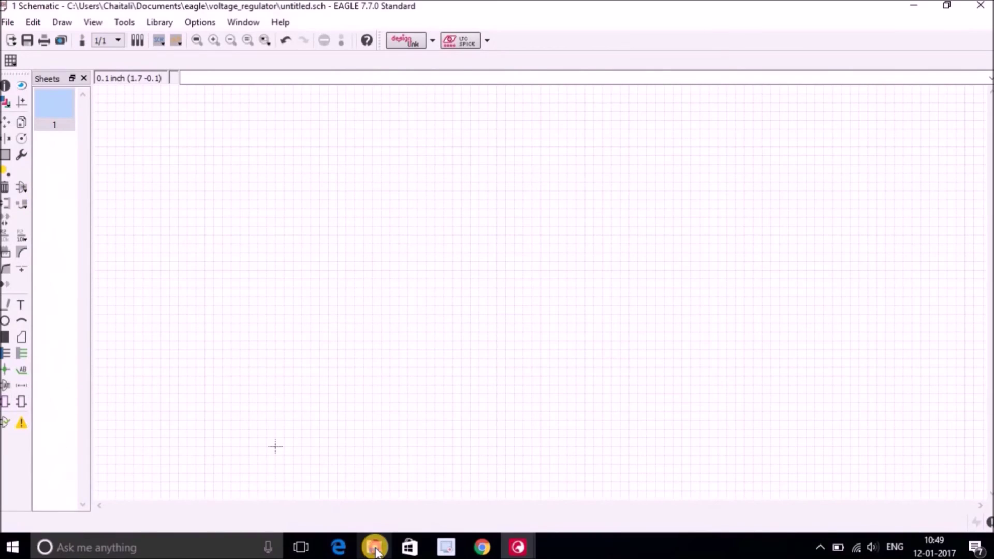
{"action": "key", "text": "alt+Tab"}
Step: Open the SparkFun-Eagle-Libraries-master folder in softwares > Eagle CAD on drive G
{"action": "left_click", "coordinate": [83, 425]}
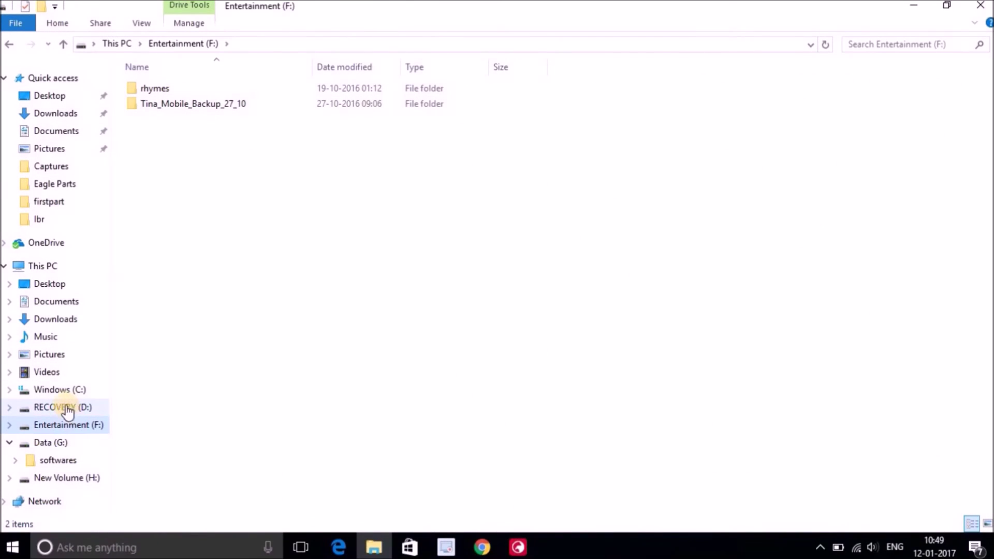
{"action": "left_click", "coordinate": [57, 460]}
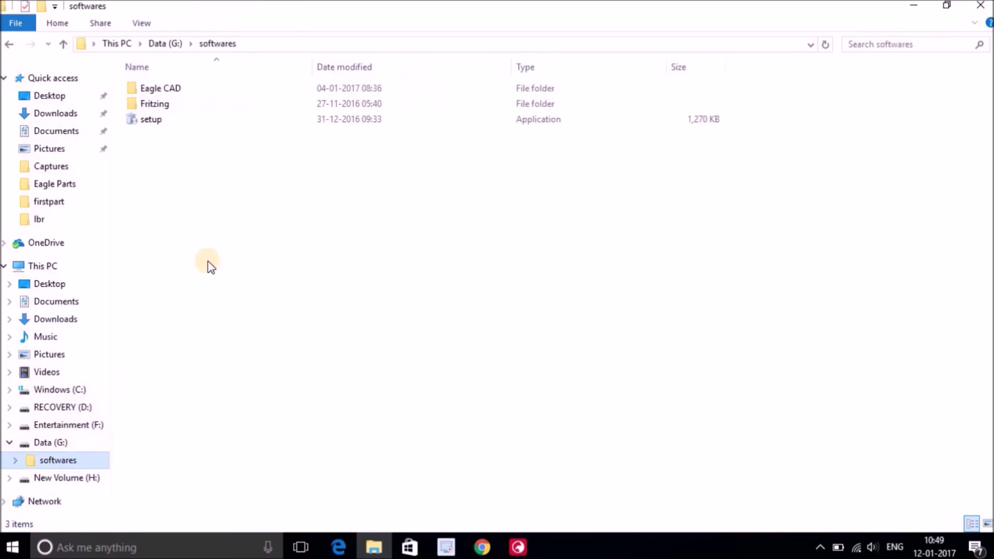
{"action": "left_click", "coordinate": [154, 88]}
{"action": "double_click", "coordinate": [155, 88]}
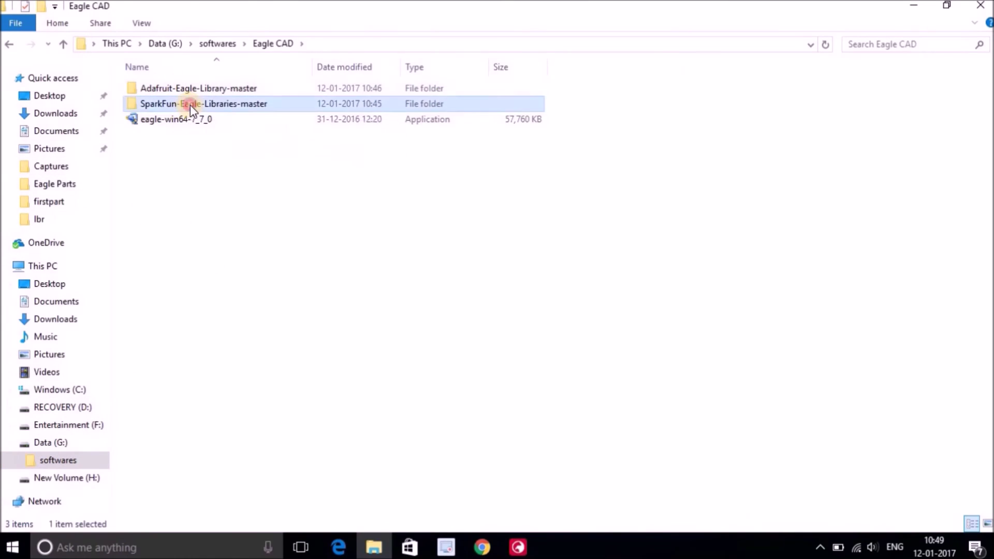
{"action": "double_click", "coordinate": [189, 104]}
Step: Select all the SparkFun library files in the folder and copy them
{"action": "left_click", "coordinate": [212, 89]}
{"action": "key", "text": "Down"}
{"action": "key", "text": "Down"}
{"action": "key", "text": "Down"}
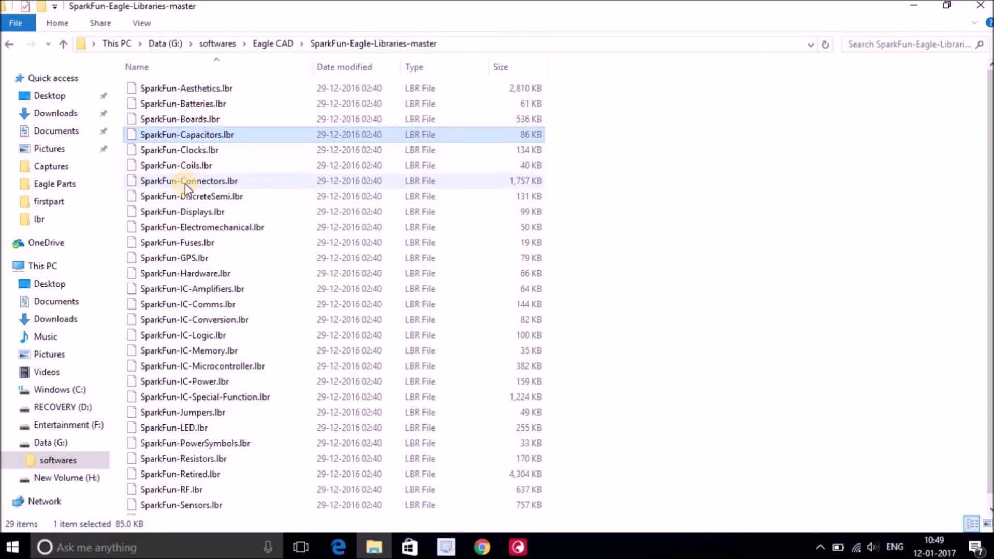
{"action": "key", "text": "ctrl+a"}
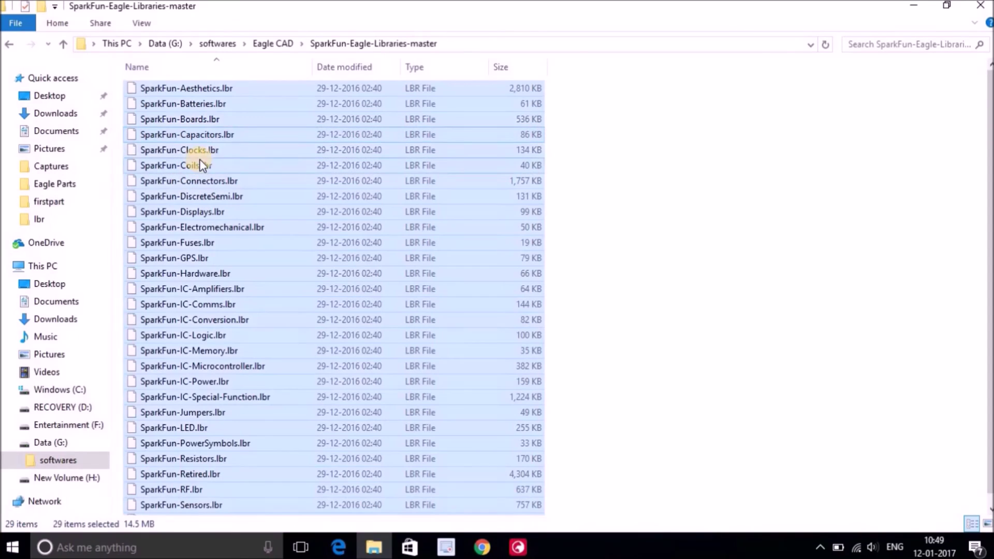
{"action": "right_click", "coordinate": [223, 103]}
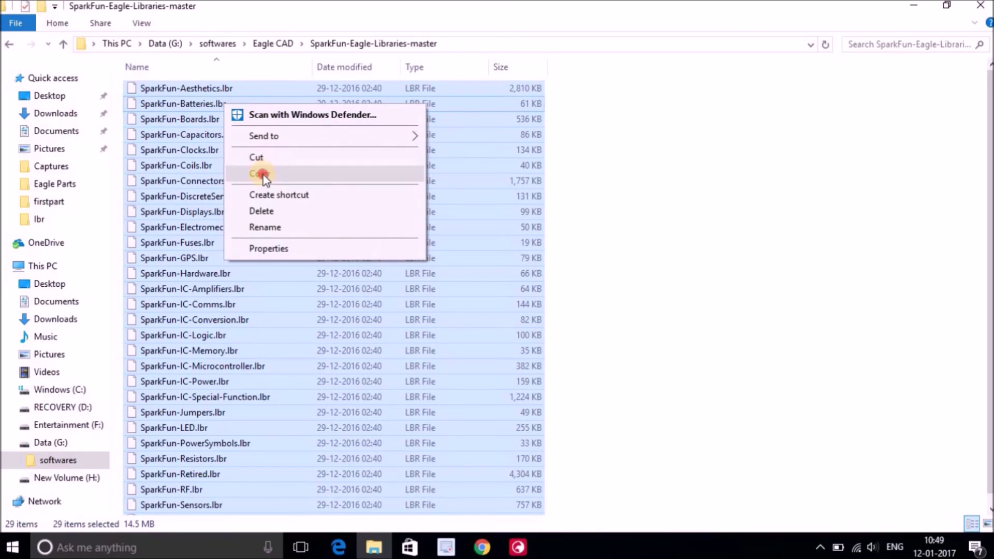
{"action": "left_click", "coordinate": [262, 175]}
Step: Paste the SparkFun library files into the lbr folder of EAGLE-7.7.0 on drive C and close the folder window
{"action": "left_click", "coordinate": [78, 392]}
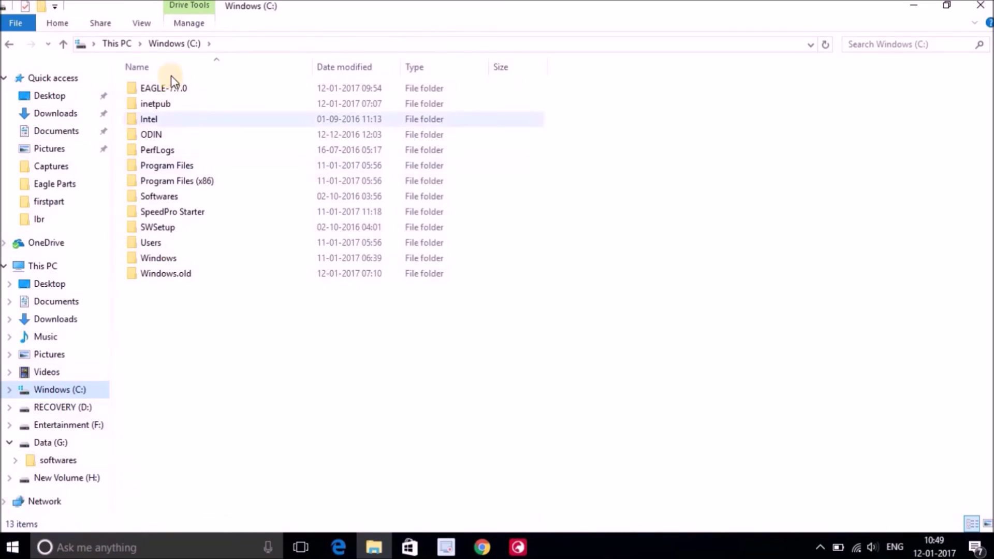
{"action": "double_click", "coordinate": [171, 88]}
{"action": "left_click", "coordinate": [151, 150]}
{"action": "double_click", "coordinate": [152, 150]}
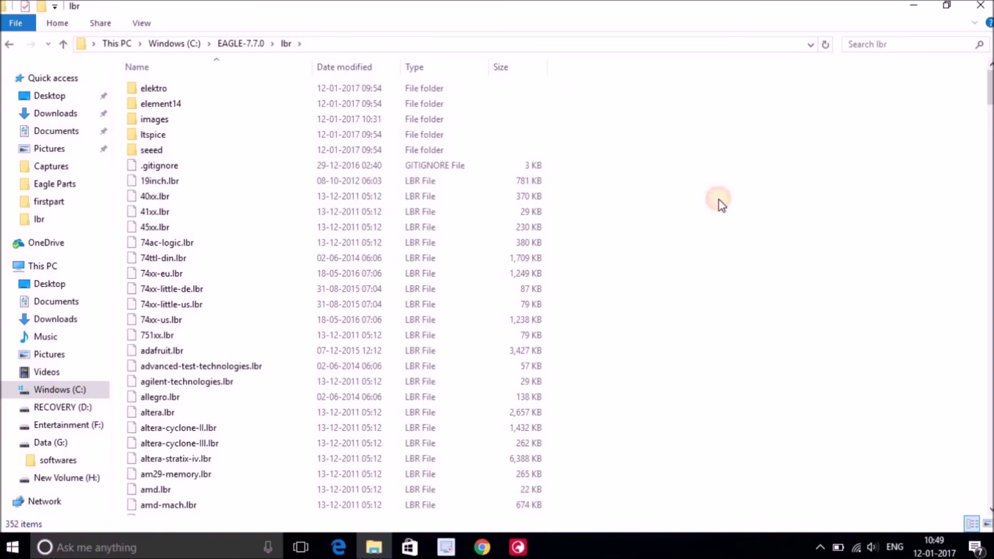
{"action": "right_click", "coordinate": [741, 315]}
{"action": "left_click", "coordinate": [754, 302]}
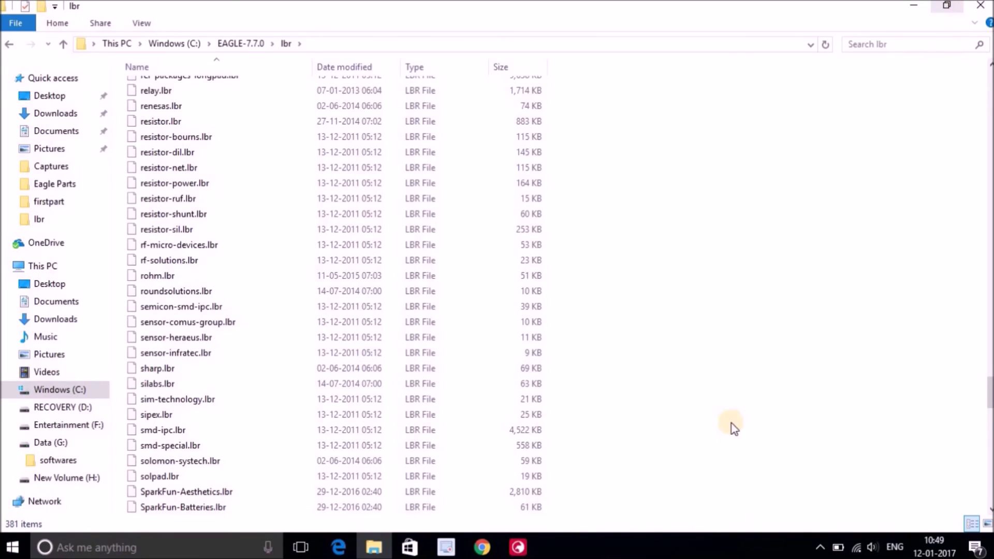
{"action": "left_click", "coordinate": [980, 5]}
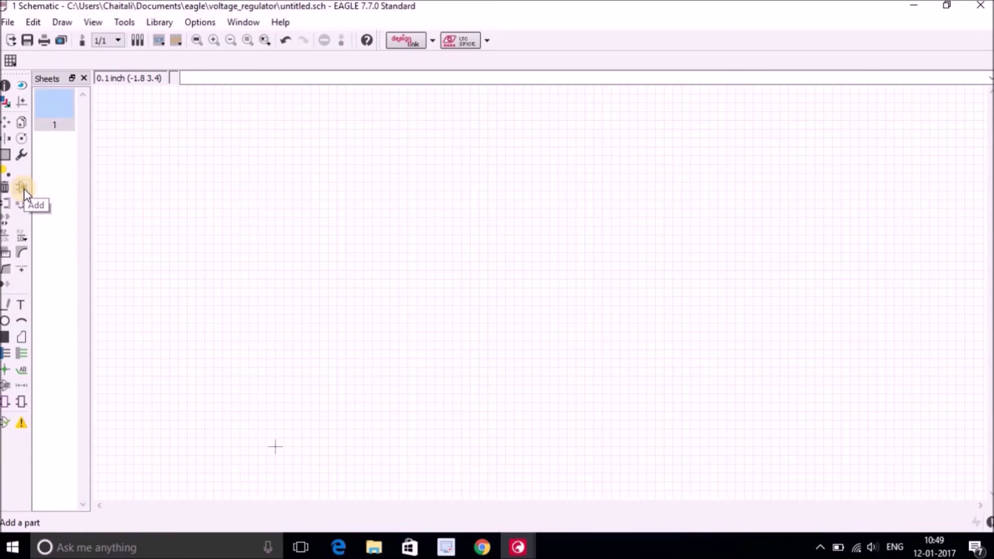
Step: Check the schematic's list of addable parts for the Adafruit and SparkFun libraries, then close it without adding anything
{"action": "left_click", "coordinate": [155, 23]}
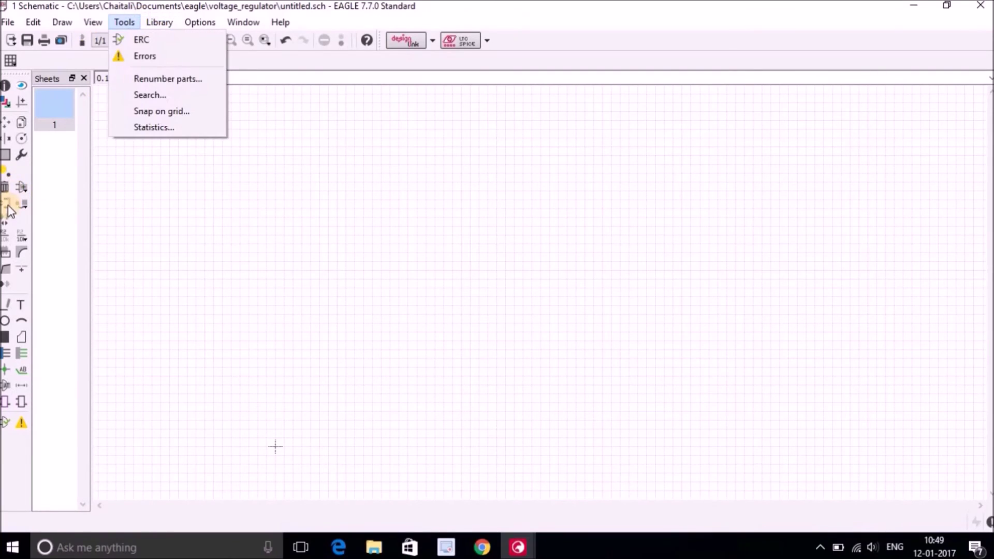
{"action": "left_click", "coordinate": [23, 187]}
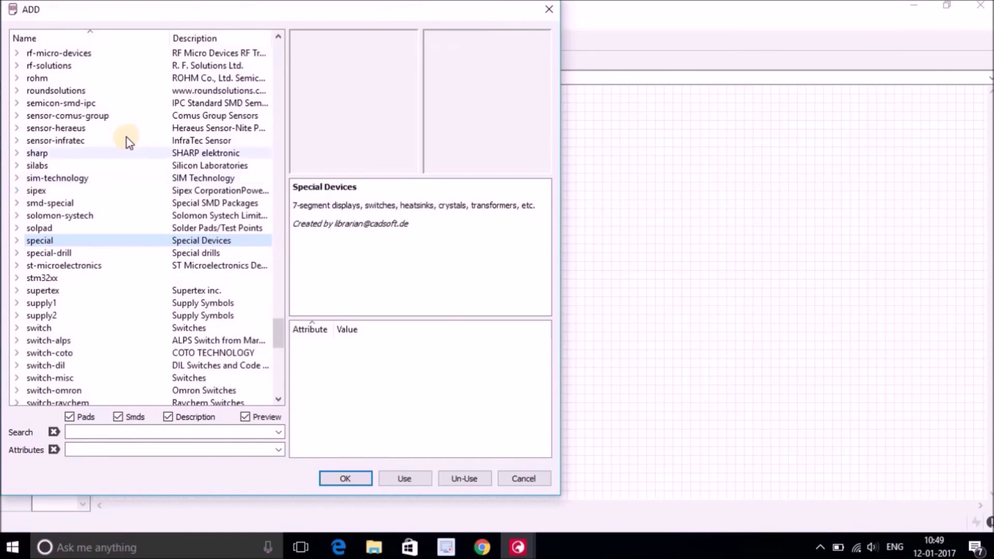
{"action": "left_click", "coordinate": [100, 119]}
{"action": "key", "text": "Home"}
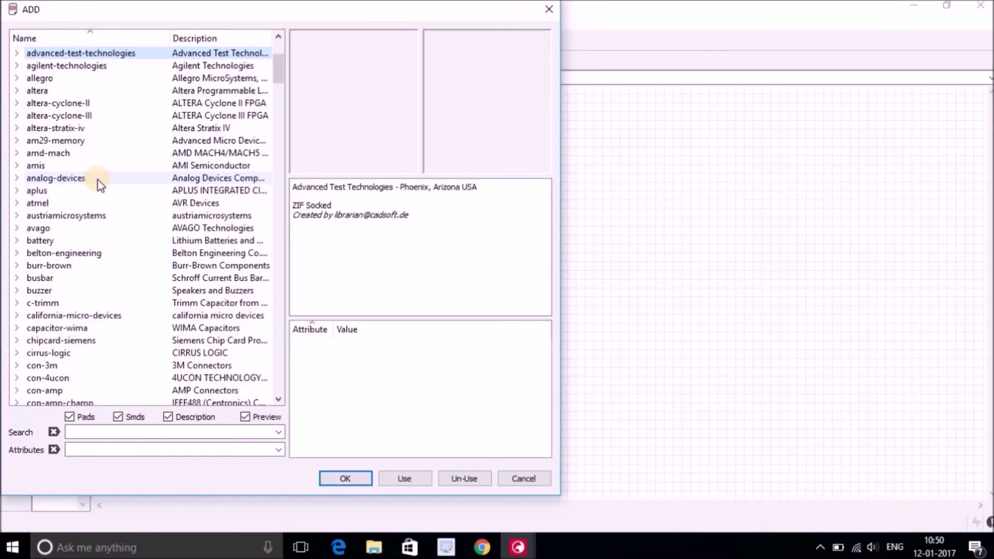
{"action": "left_click", "coordinate": [550, 10]}
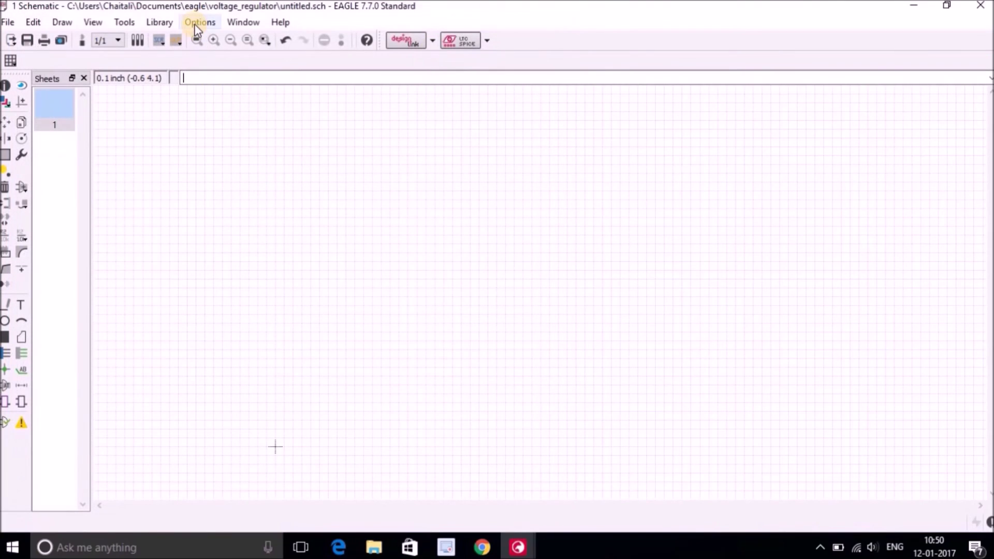
Step: Load all the library files from the EAGLE-7.7.0 lbr folder for use in the schematic
{"action": "left_click", "coordinate": [157, 24]}
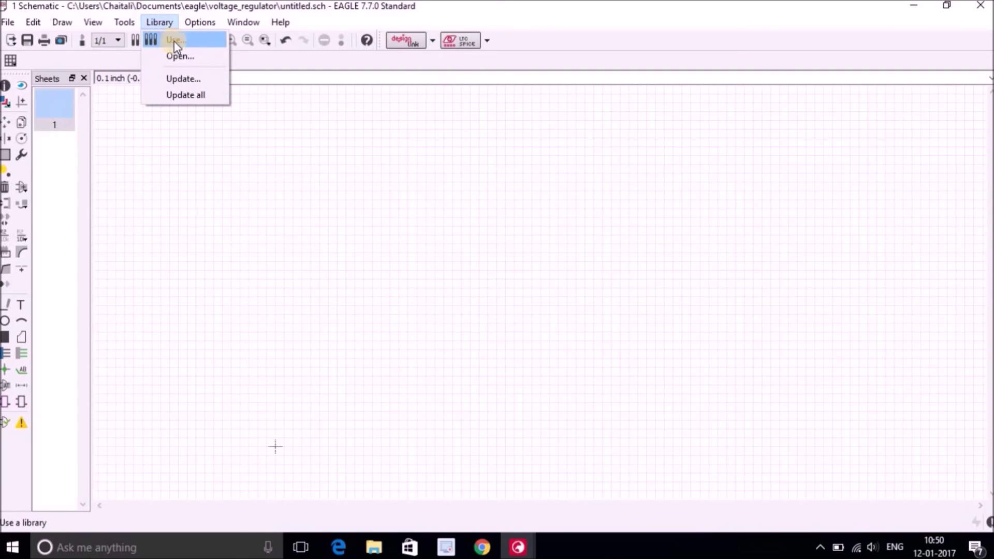
{"action": "left_click", "coordinate": [176, 40]}
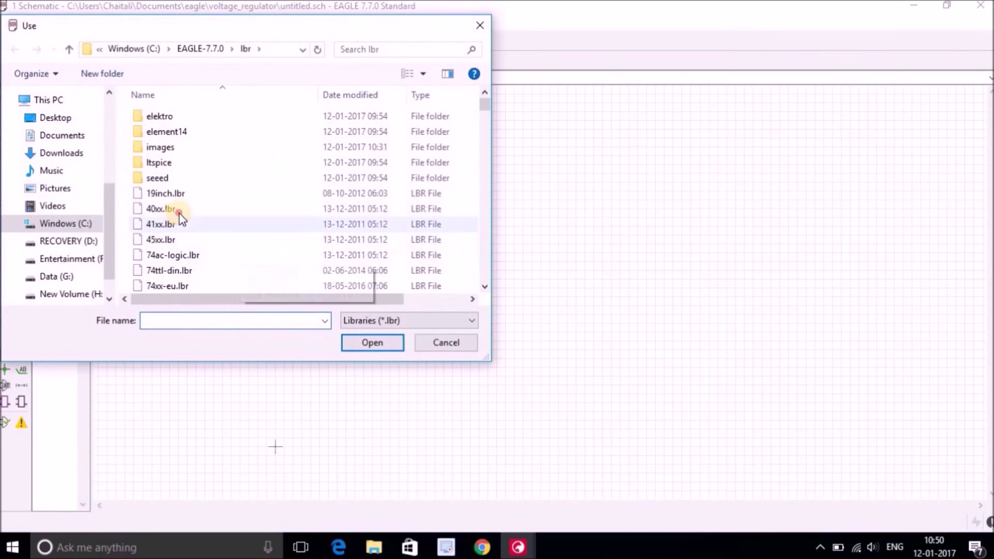
{"action": "left_click", "coordinate": [180, 210]}
{"action": "key", "text": "a"}
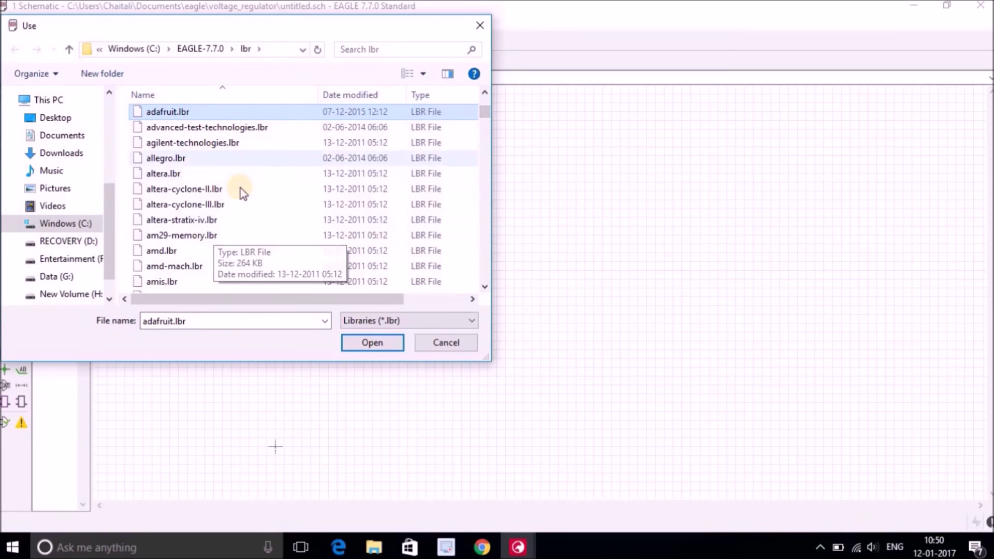
{"action": "left_click", "coordinate": [235, 156]}
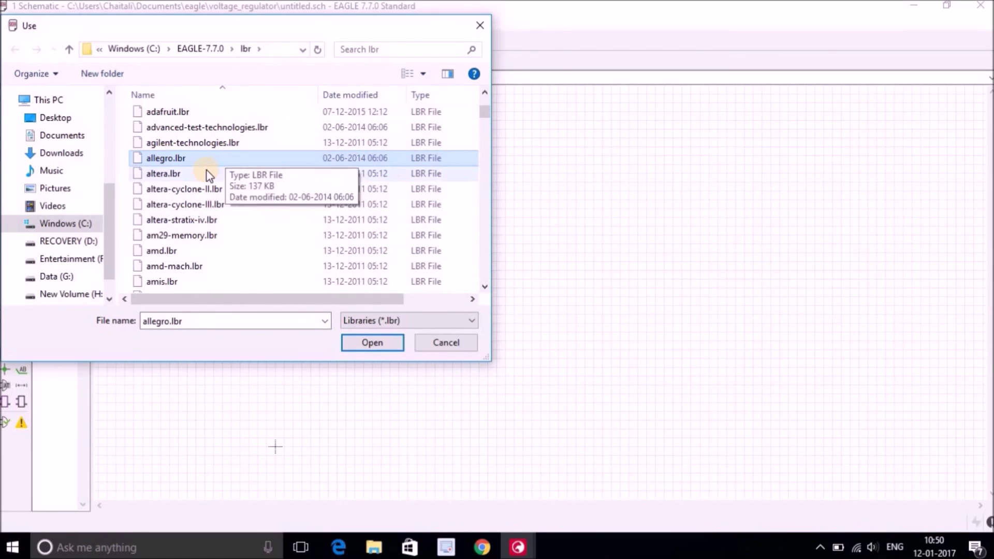
{"action": "key", "text": "ctrl+a"}
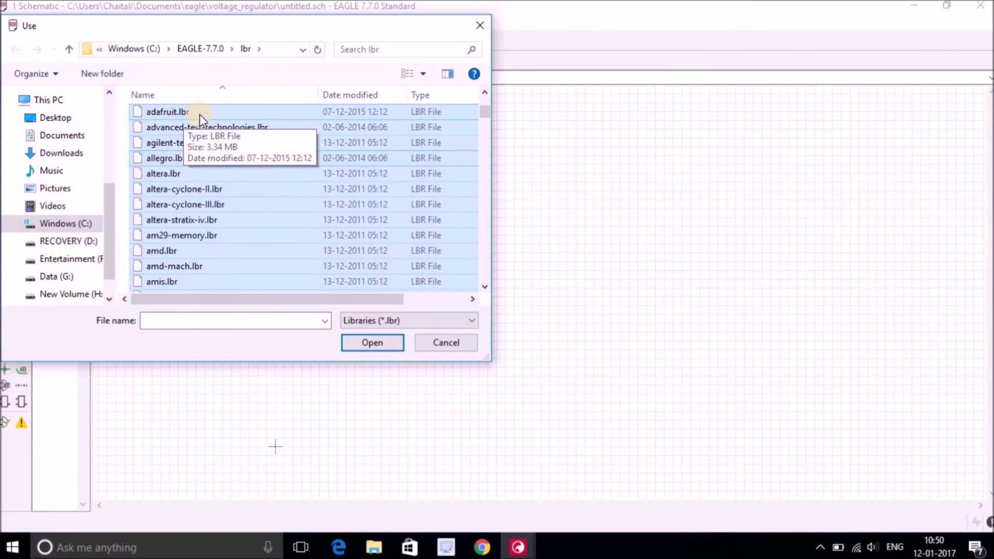
{"action": "left_click", "coordinate": [377, 346]}
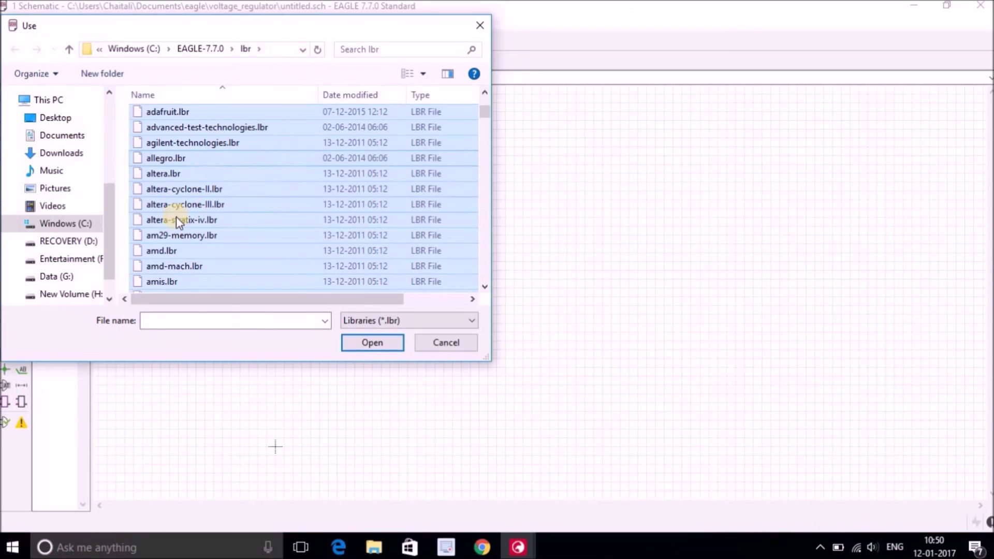
{"action": "left_click", "coordinate": [374, 346]}
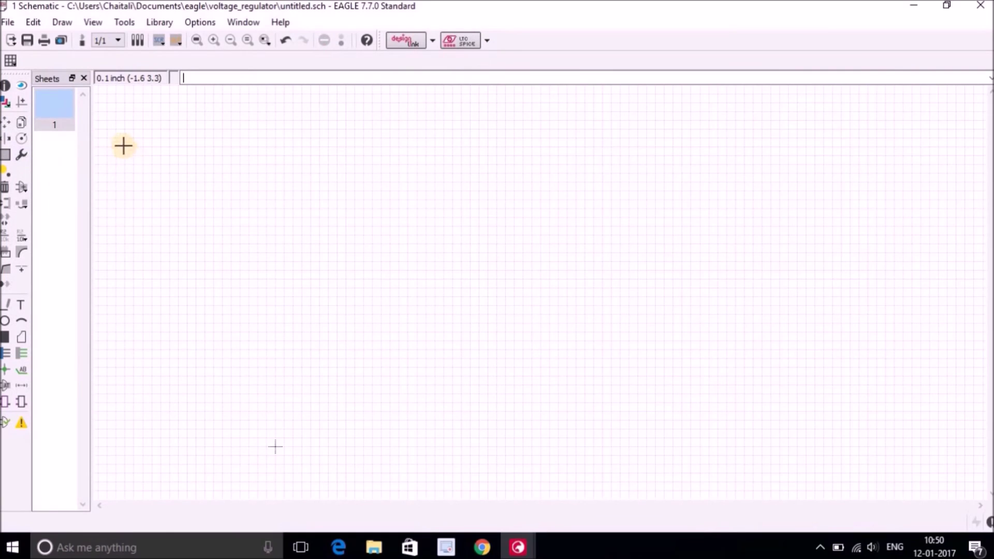
Step: Open the list of addable parts and preview the 1SS309 device in the adafruit library
{"action": "left_click", "coordinate": [23, 188]}
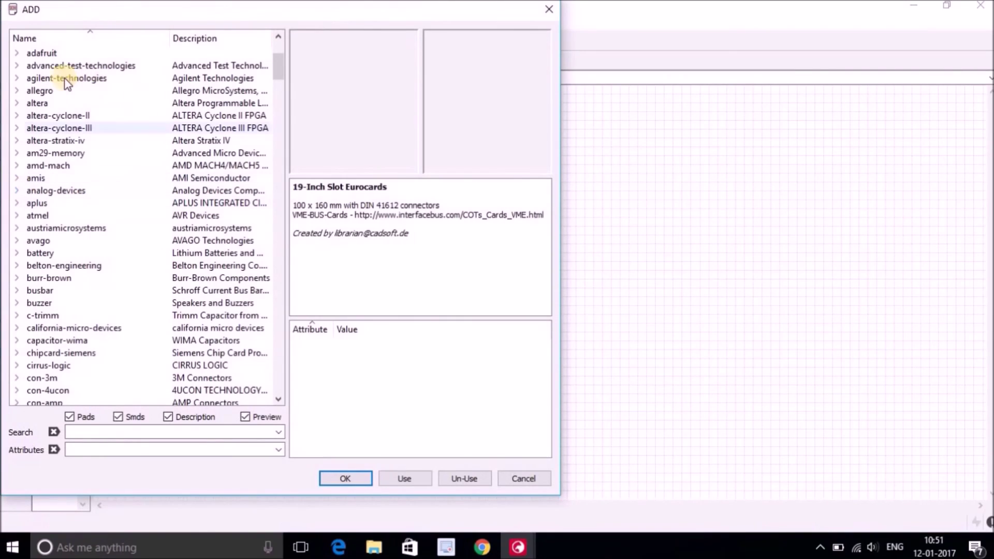
{"action": "left_click", "coordinate": [37, 55]}
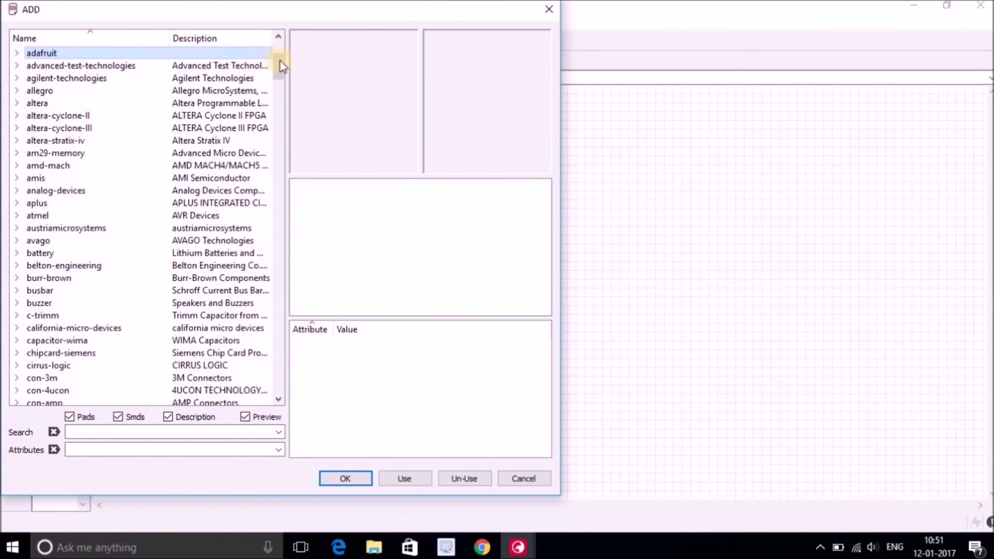
{"action": "left_click_drag", "start_coordinate": [279, 64], "coordinate": [277, 55]}
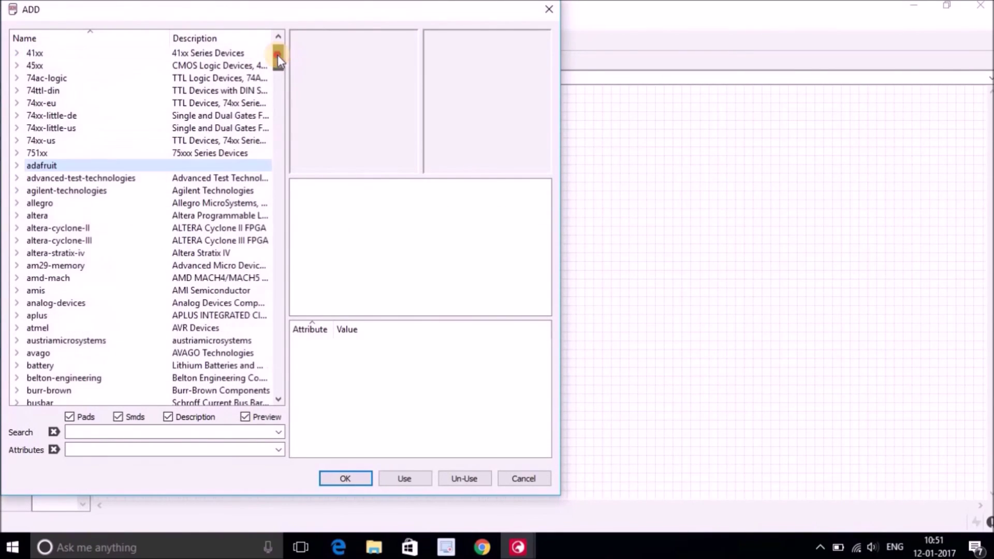
{"action": "left_click", "coordinate": [15, 165]}
{"action": "left_click", "coordinate": [58, 77]}
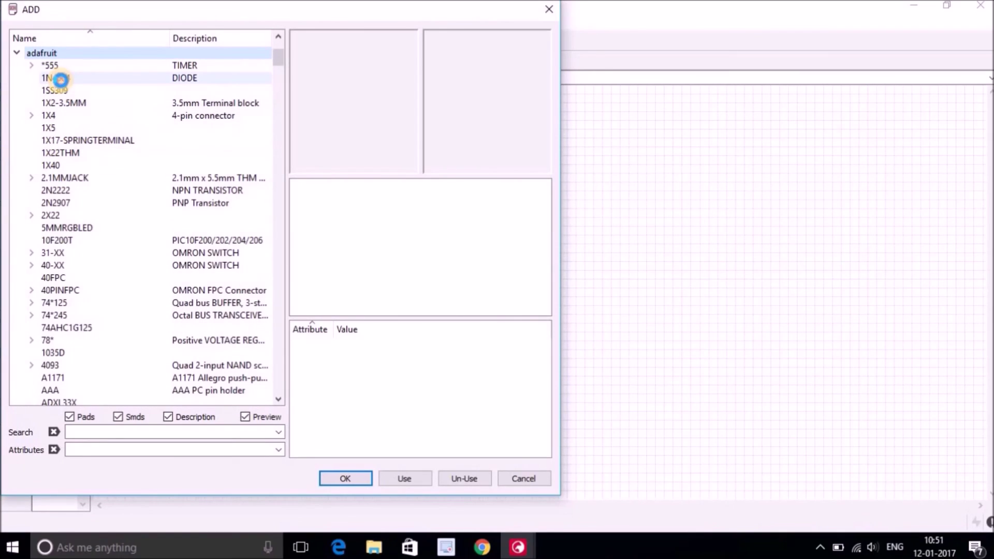
{"action": "left_click", "coordinate": [65, 92]}
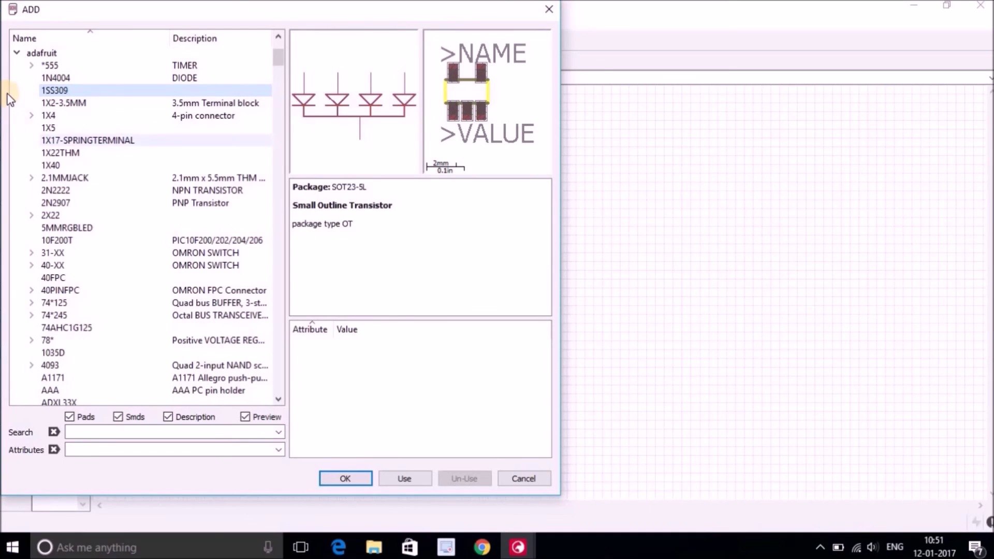
{"action": "left_click", "coordinate": [16, 53]}
Step: Browse the SparkFun libraries from Aesthetics to Connectors in the parts list, then close it without adding anything
{"action": "left_click", "coordinate": [65, 103]}
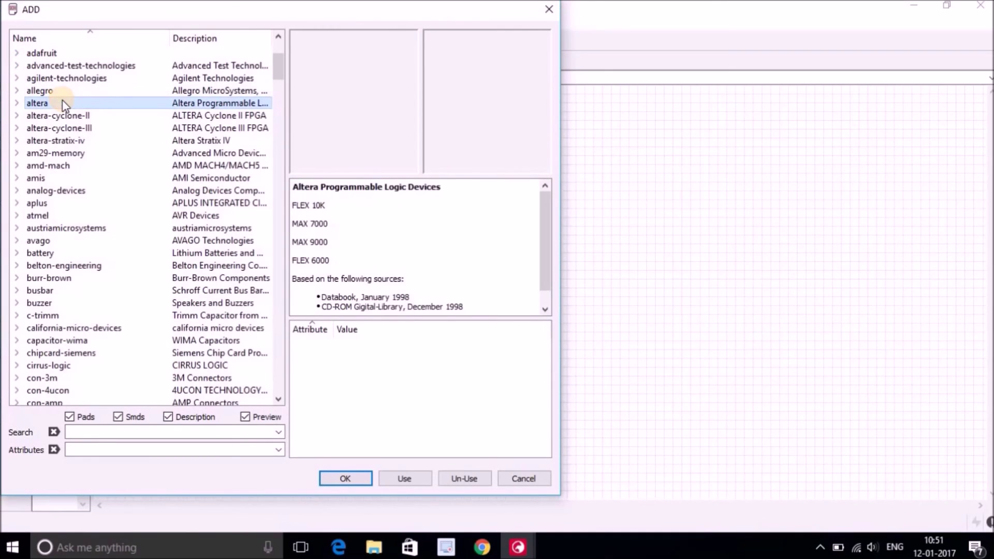
{"action": "key", "text": "s"}
{"action": "left_click_drag", "start_coordinate": [276, 282], "coordinate": [272, 312]}
{"action": "left_click", "coordinate": [71, 165]}
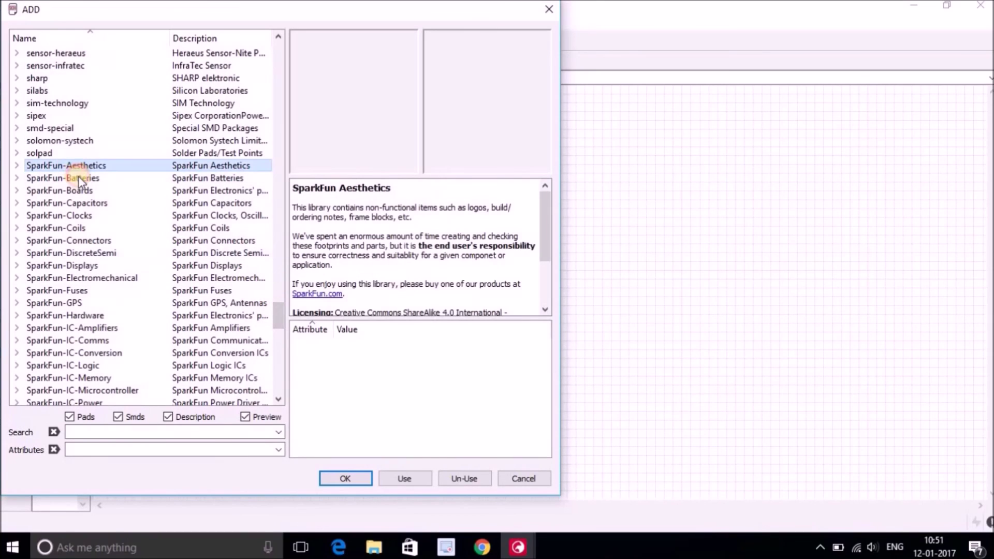
{"action": "left_click", "coordinate": [78, 179]}
{"action": "left_click", "coordinate": [87, 203]}
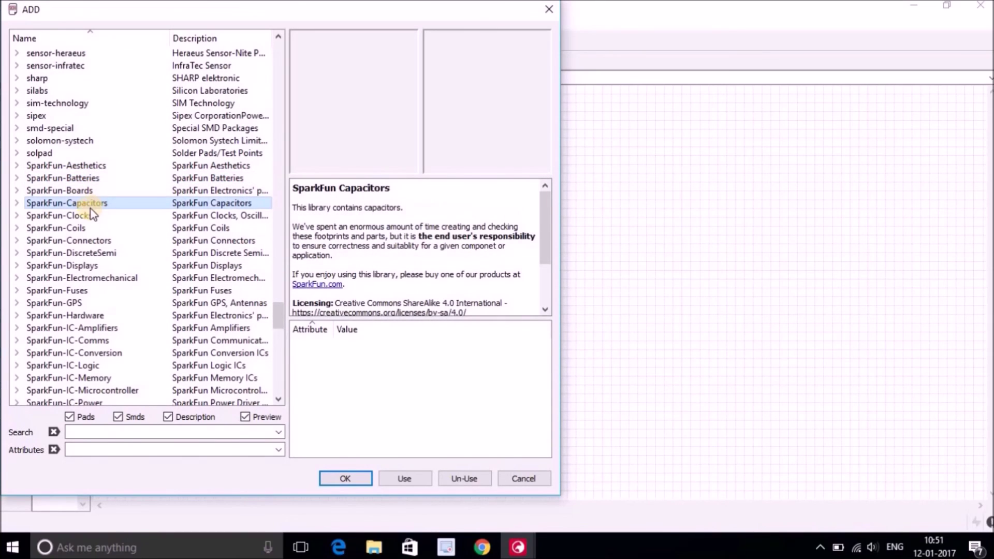
{"action": "left_click", "coordinate": [89, 216]}
{"action": "left_click", "coordinate": [75, 229]}
{"action": "left_click", "coordinate": [78, 241]}
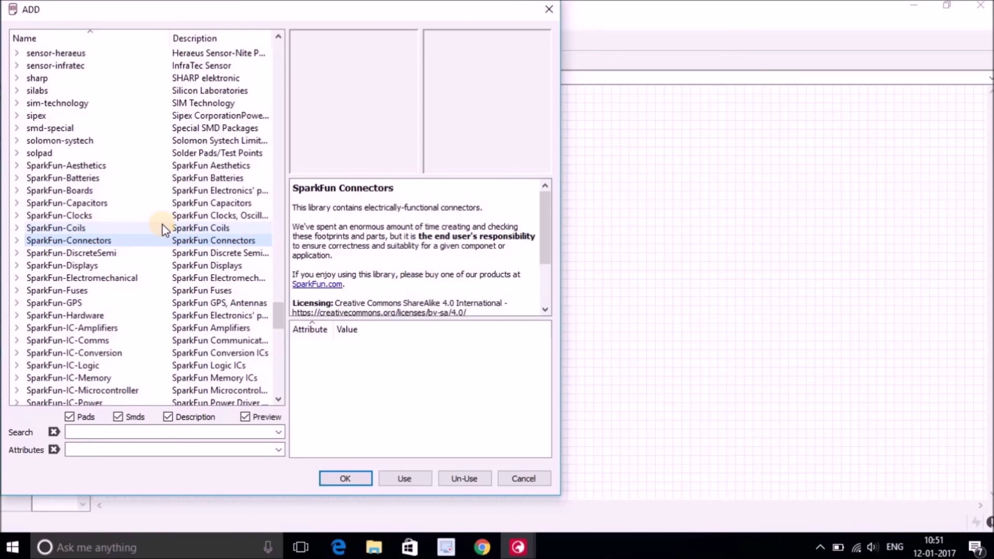
{"action": "left_click", "coordinate": [549, 10]}
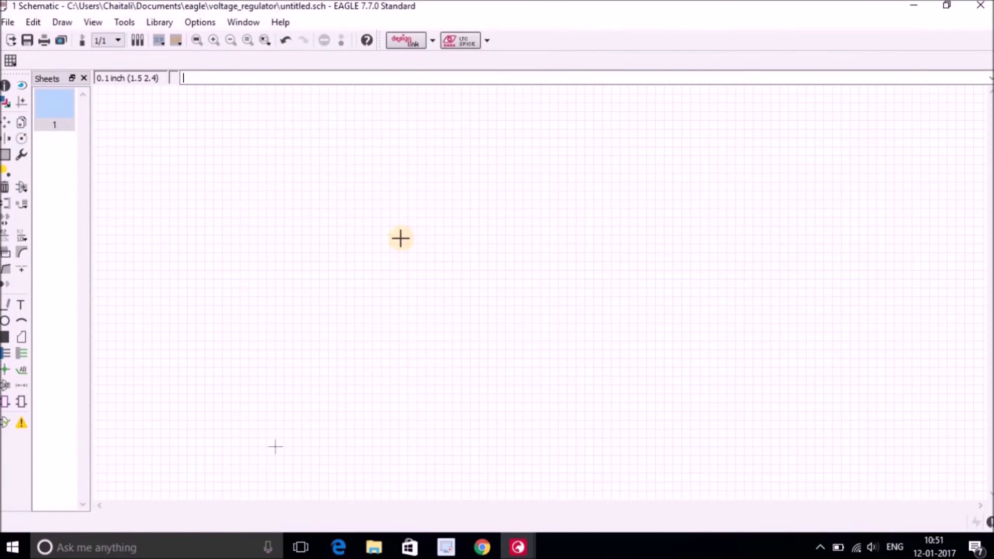